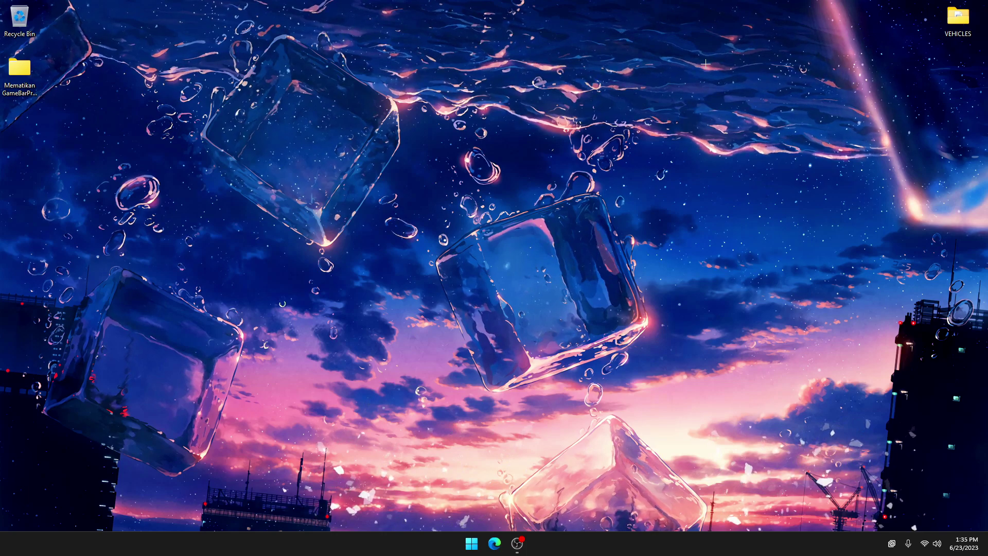
Open the Xbox Game Bar page within the Gaming section of Windows Settings, with the window maximized.
key("super+i")
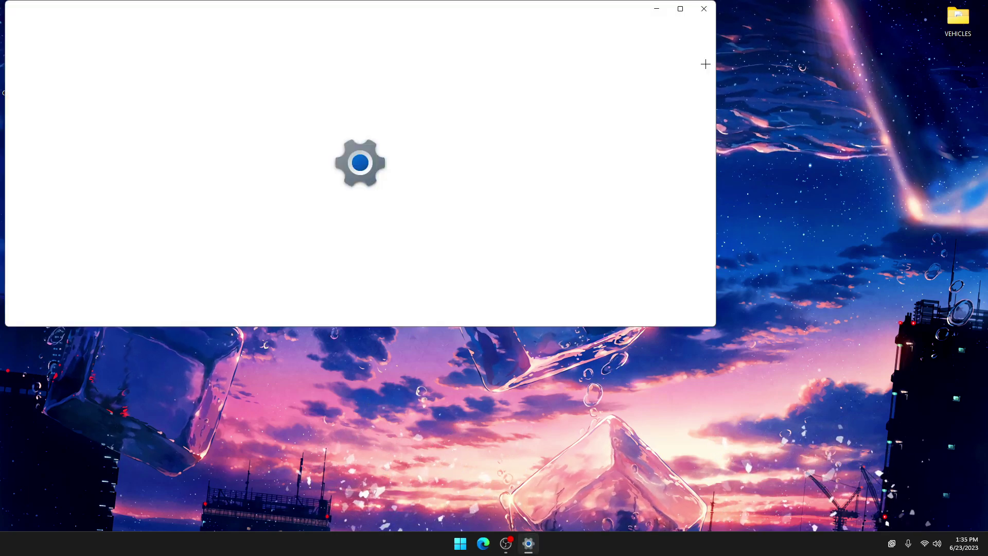
left_click(680, 9)
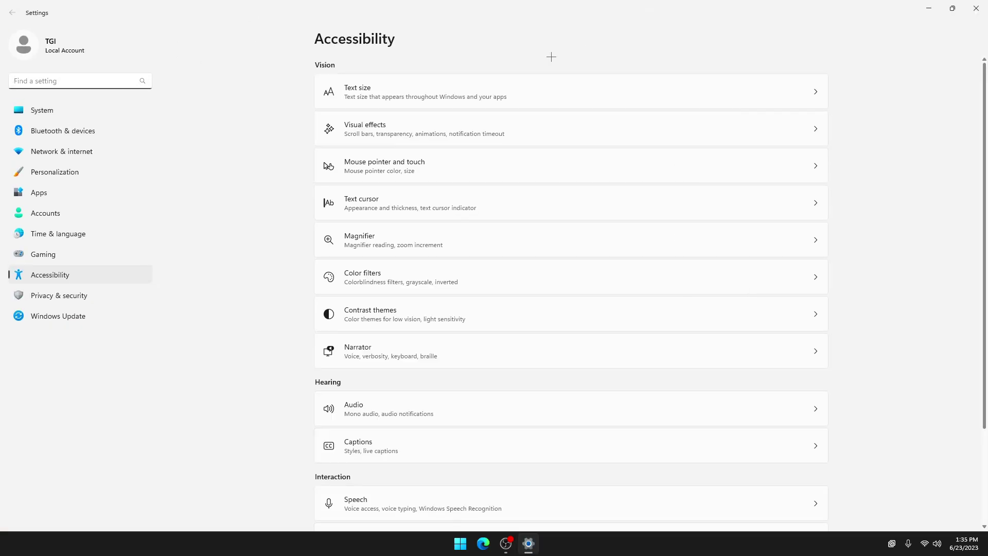
left_click(103, 106)
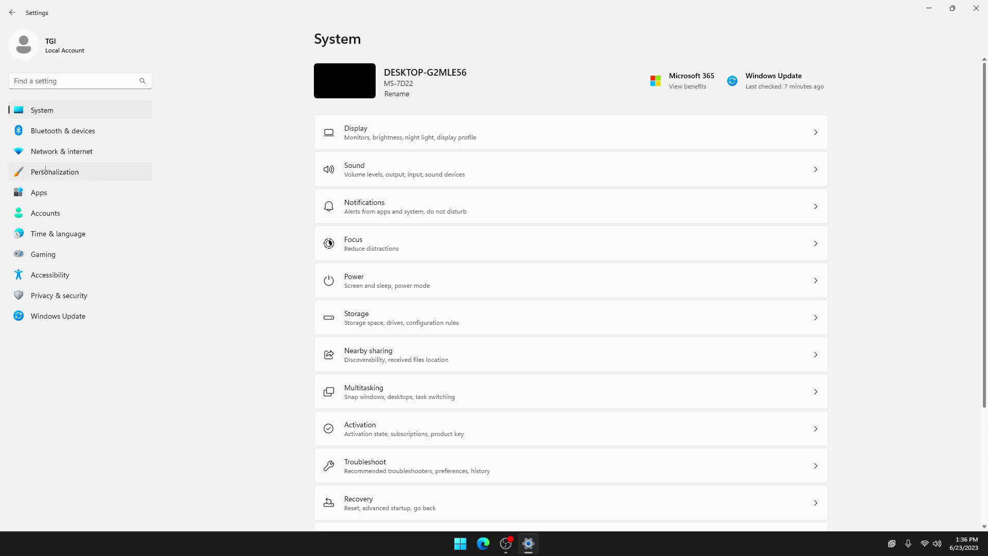
left_click(68, 257)
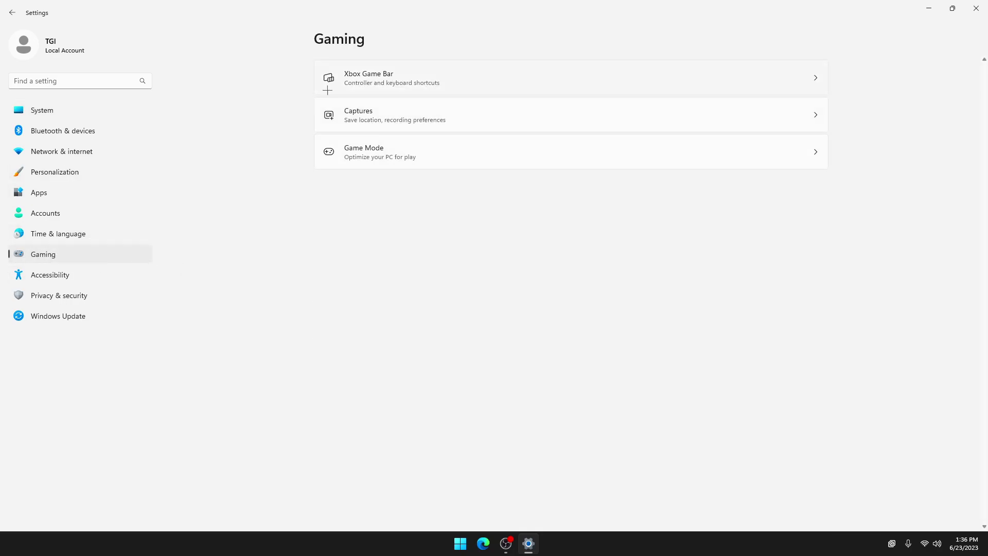
left_click(511, 87)
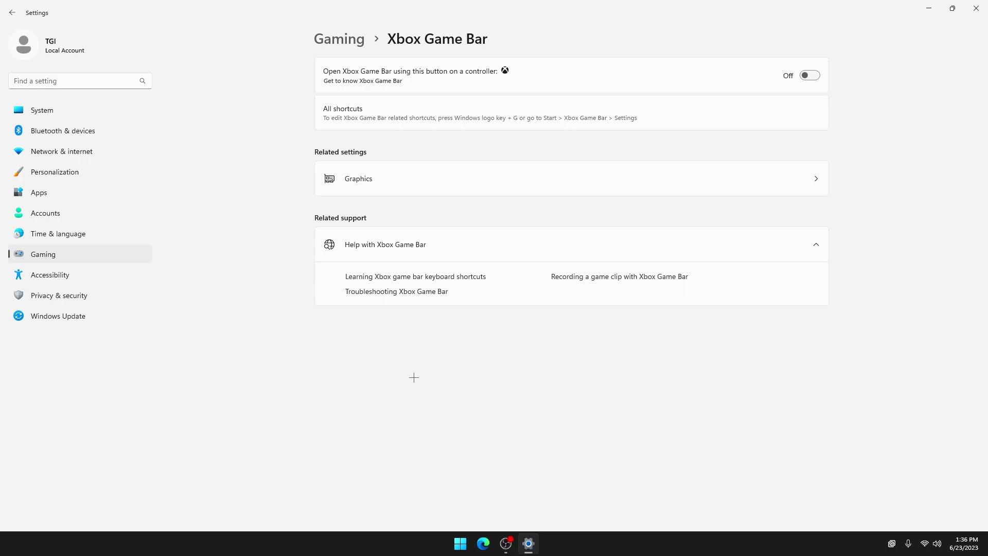
Make sure opening Xbox Game Bar with the controller button is turned off and close Settings.
left_click(816, 75)
left_click(809, 77)
left_click(976, 7)
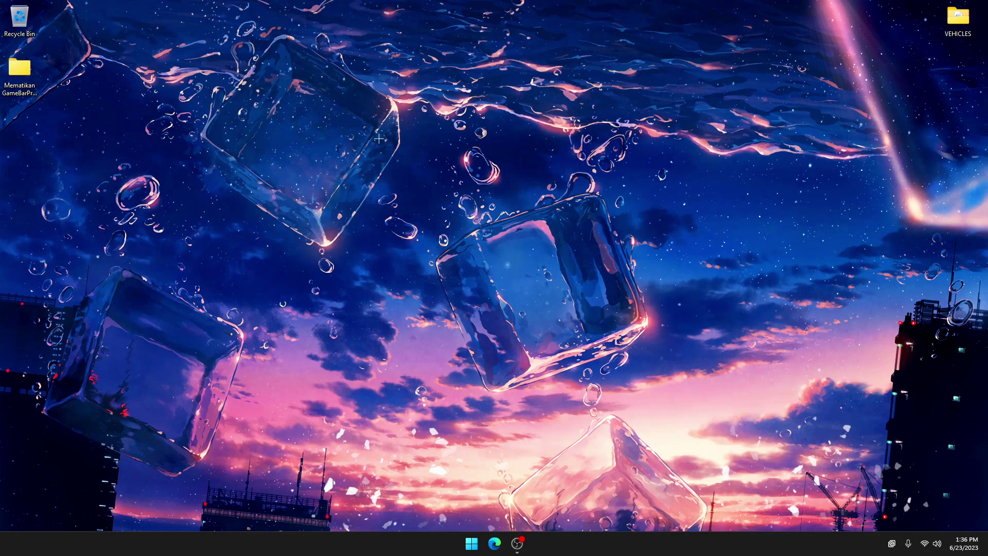
Move the Mematikan GameBarPresenceWriter folder to the middle of the desktop and open its Setup subfolder.
left_click_drag(20, 83, 498, 232)
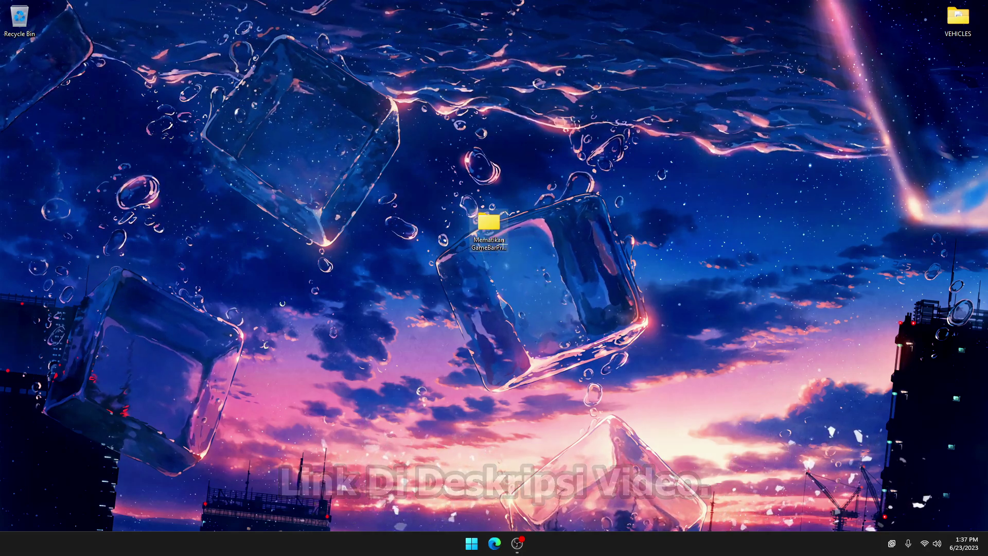
double_click(494, 232)
double_click(390, 222)
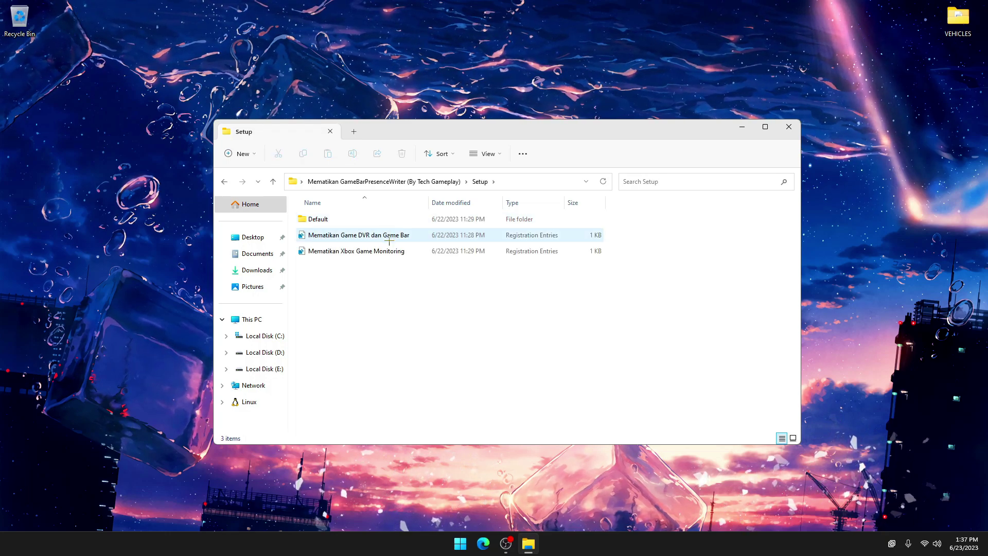
left_click_drag(372, 269, 432, 238)
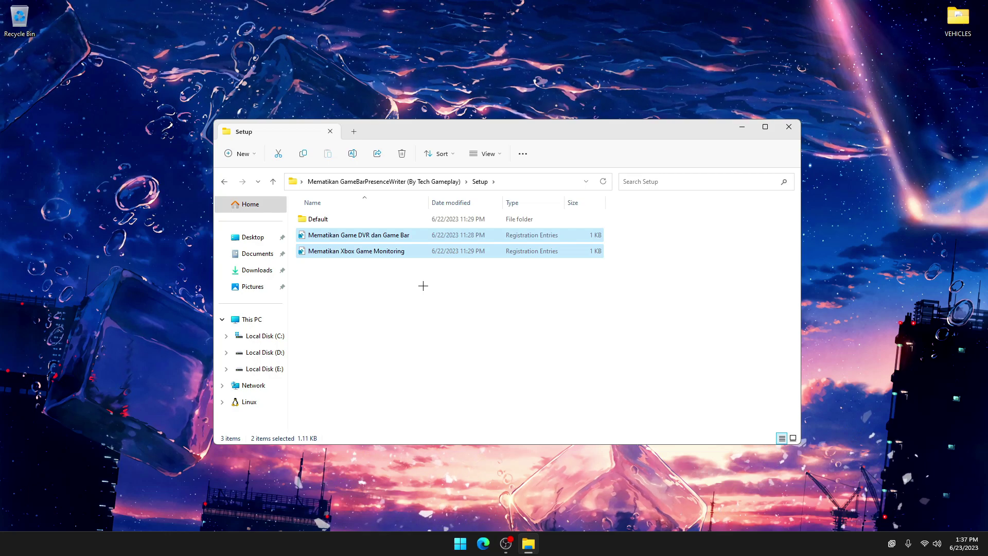
left_click(423, 283)
Merge the "Mematikan Game DVR dan Game Bar" registry file into the registry.
left_click(336, 237)
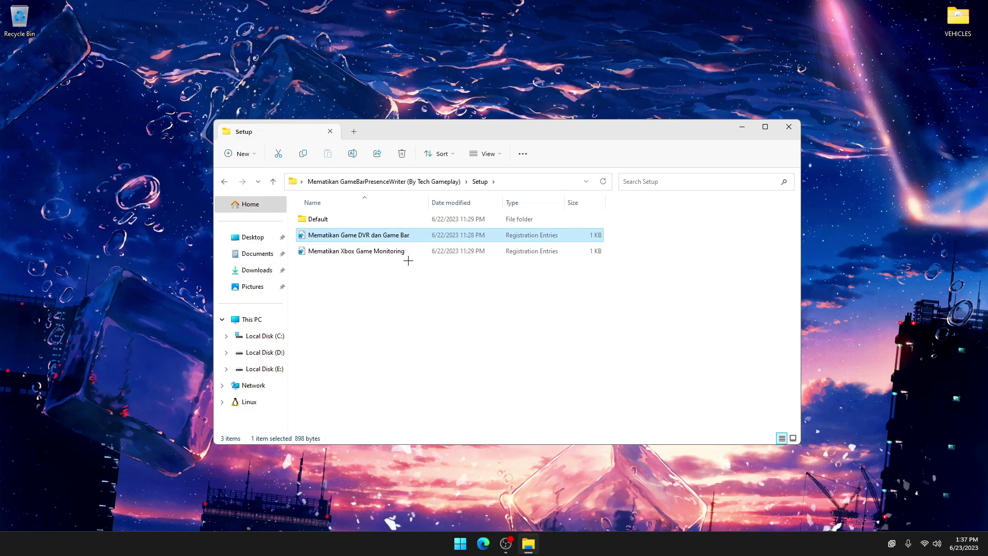
right_click(380, 235)
left_click(405, 246)
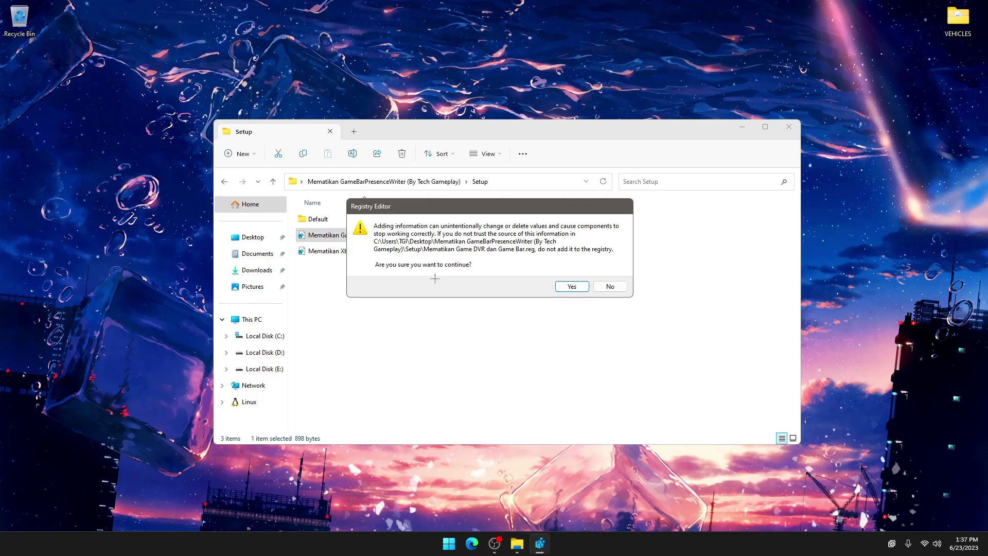
left_click(569, 289)
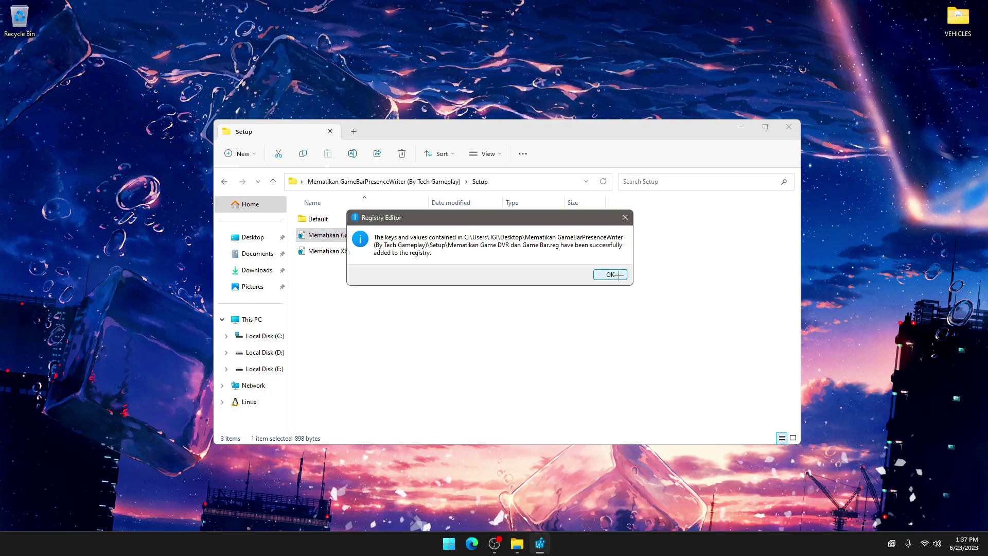
left_click(616, 277)
Merge the "Mematikan Xbox Game Monitoring" registry file into the registry.
left_click(331, 250)
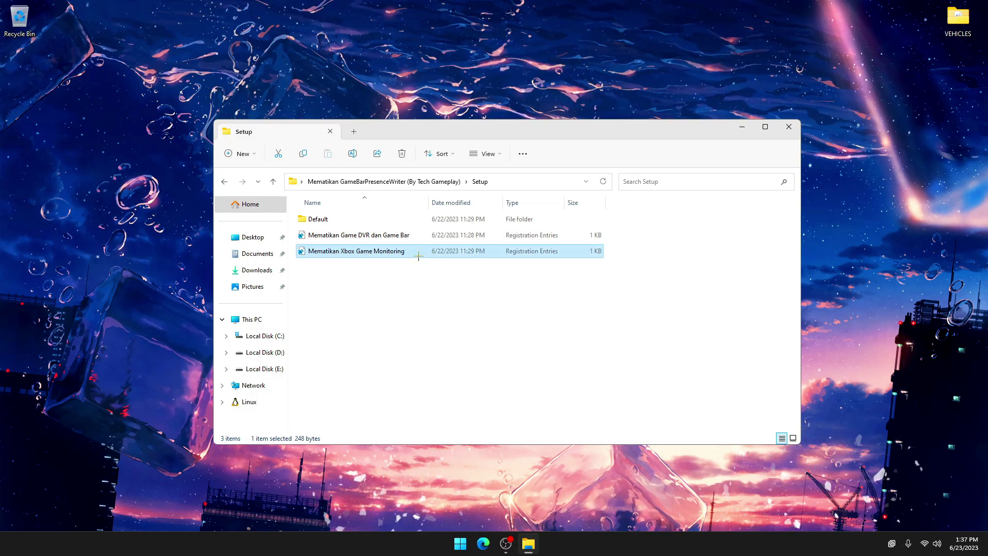
right_click(377, 252)
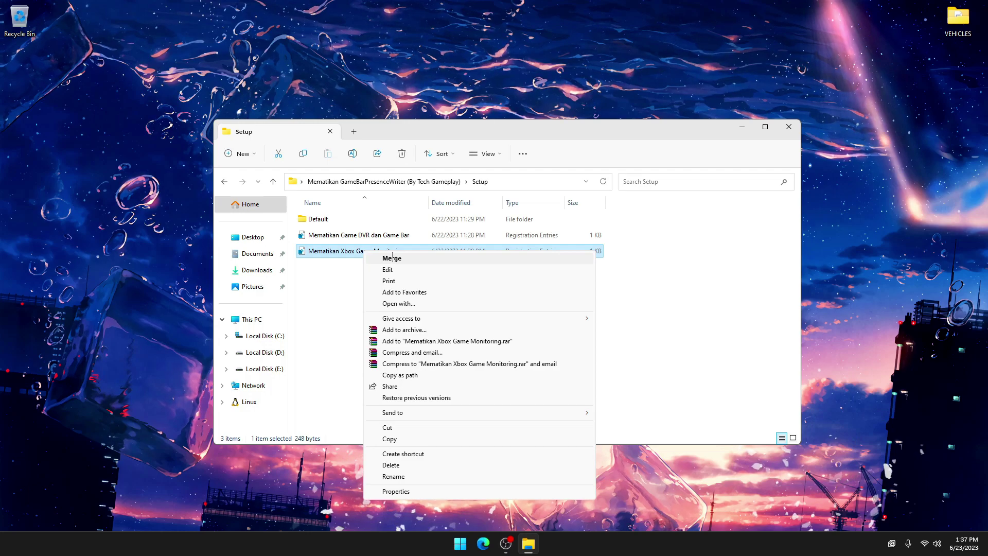
left_click(407, 260)
left_click(572, 286)
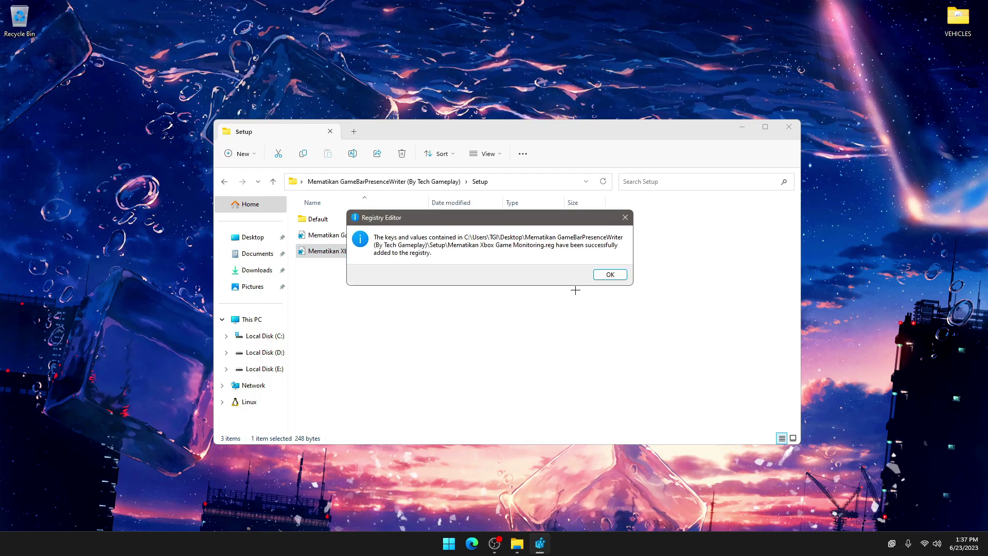
left_click(611, 275)
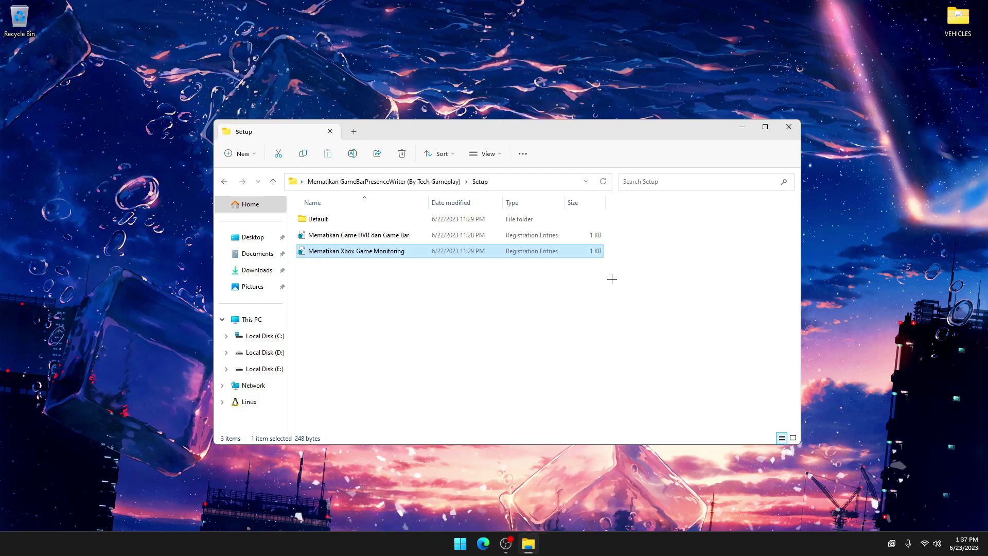
Look at the registry files in the Default subfolder and return to the Setup folder.
double_click(341, 222)
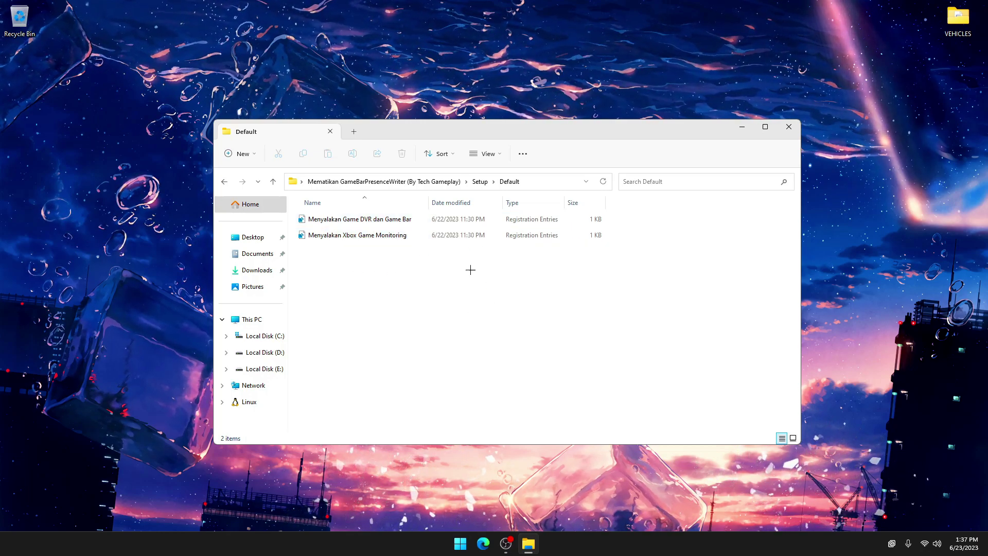
left_click_drag(328, 266, 483, 206)
left_click(480, 181)
double_click(369, 221)
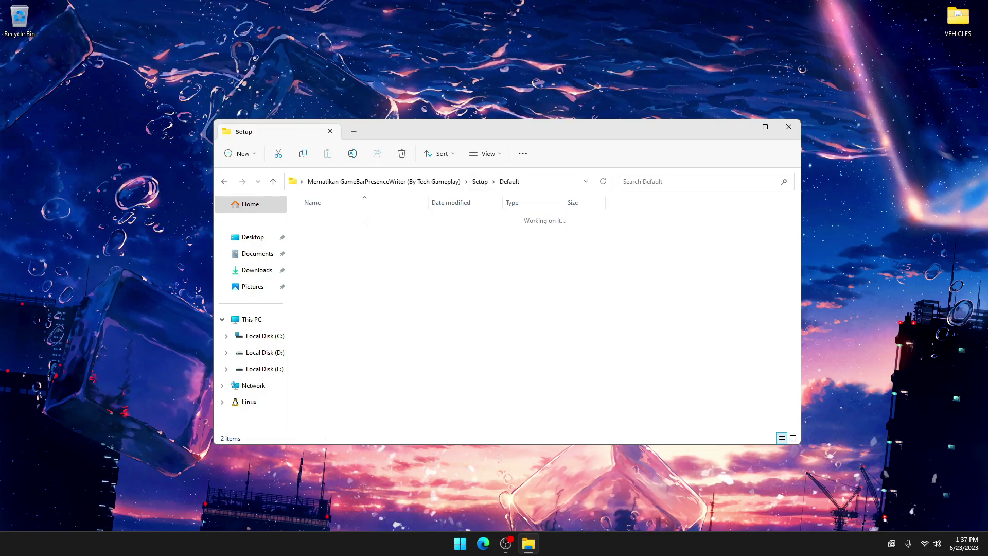
mouse_move(375, 269)
left_mouse_down()
mouse_move(486, 211)
mouse_move(380, 256)
left_mouse_up()
right_click(395, 218)
left_click(411, 225)
left_click(610, 290)
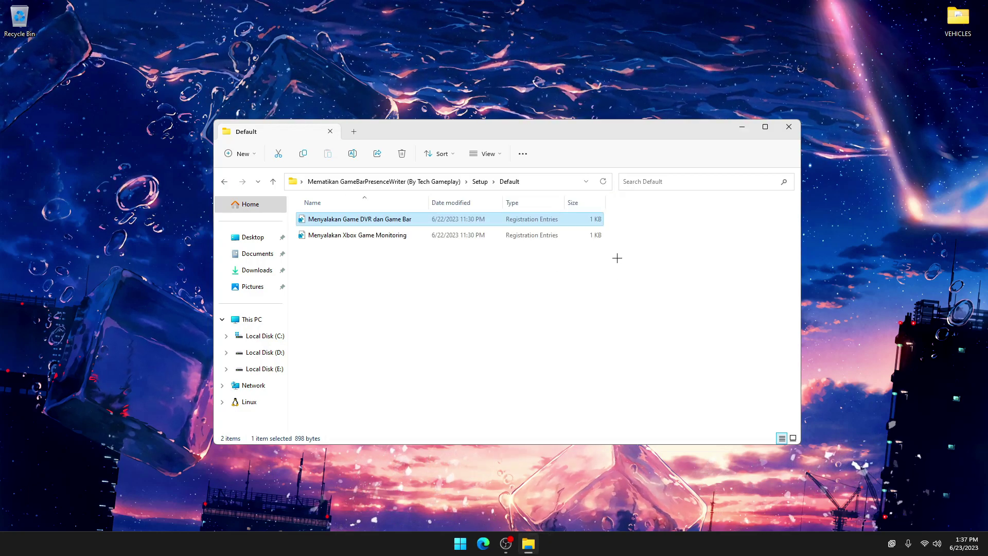
Go back through the main folder to Setup and review the two "Mematikan" registry files.
left_click(383, 181)
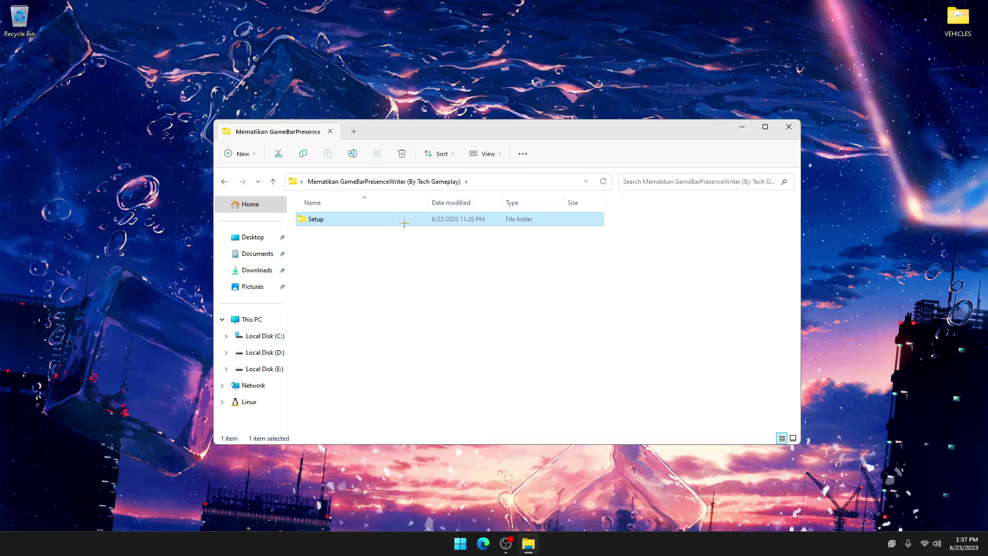
double_click(404, 223)
left_click_drag(359, 294, 505, 230)
left_click(669, 191)
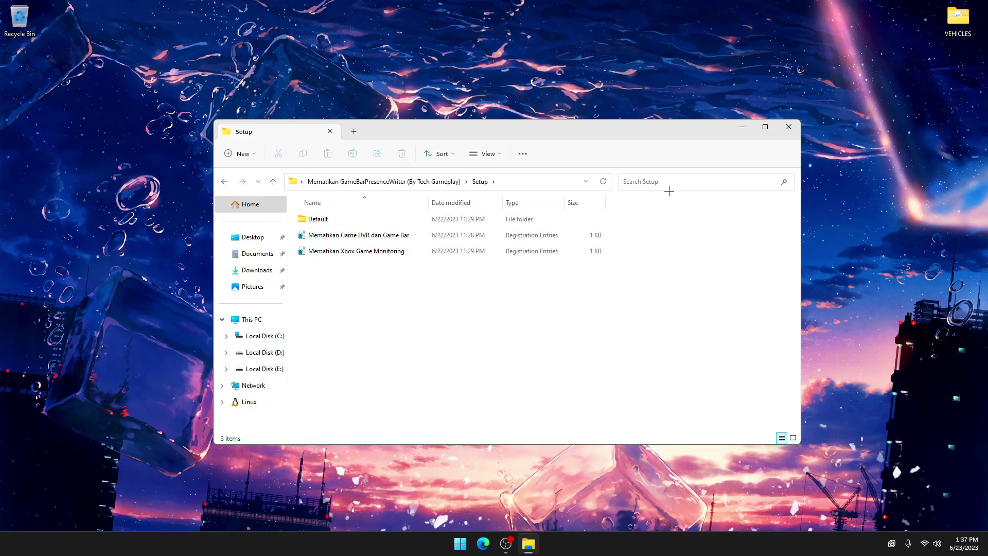
Close the Setup folder window and move the Mematikan GameBarPresenceWriter folder back beneath the Recycle Bin on the desktop.
left_click(790, 127)
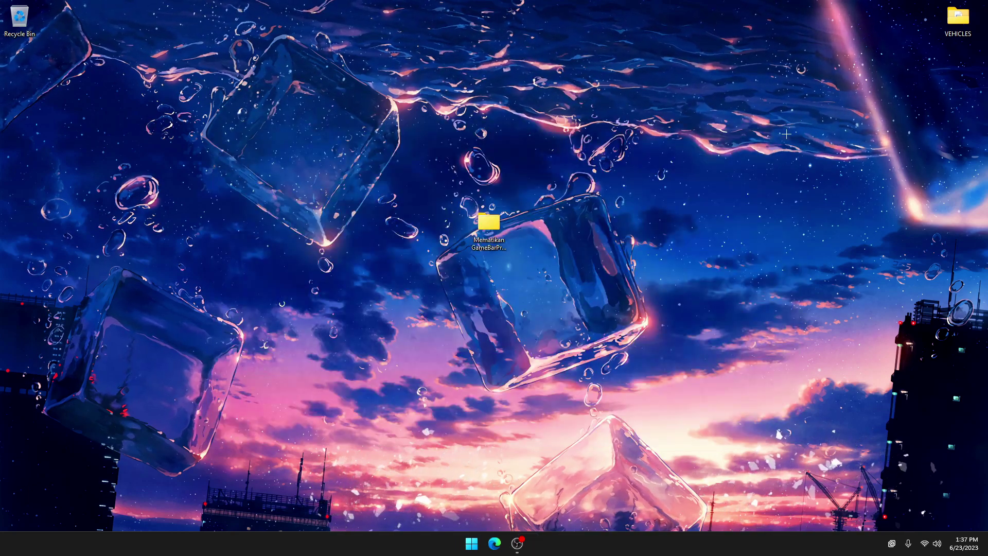
left_click_drag(53, 87, 52, 86)
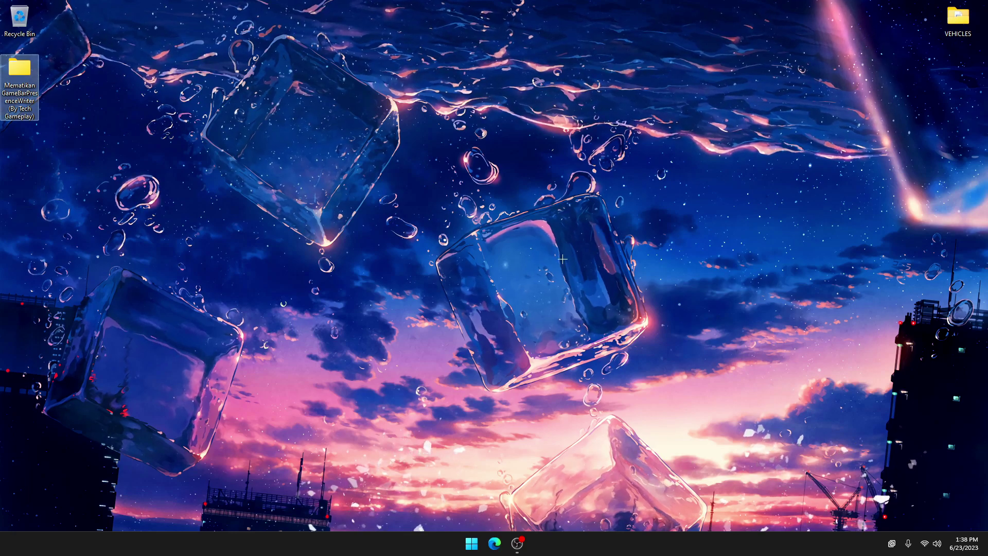
left_click(562, 258)
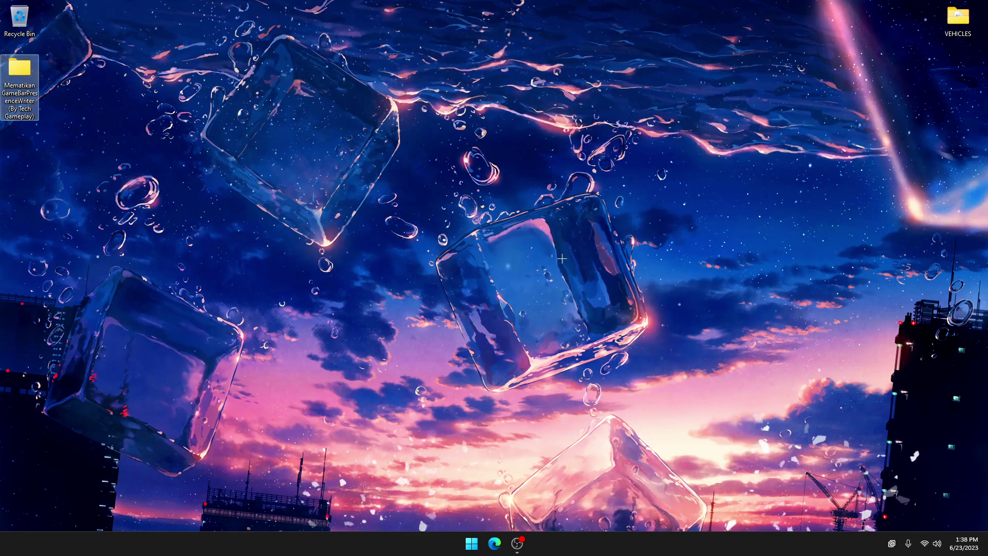
Open the C:\Windows\System32 folder in a new File Explorer window.
key("super+e")
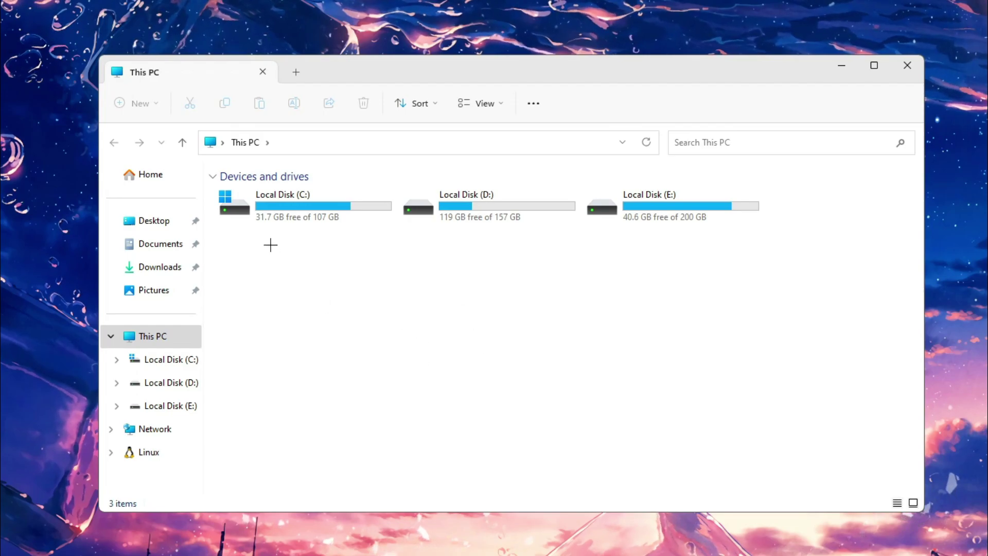
left_click(361, 212)
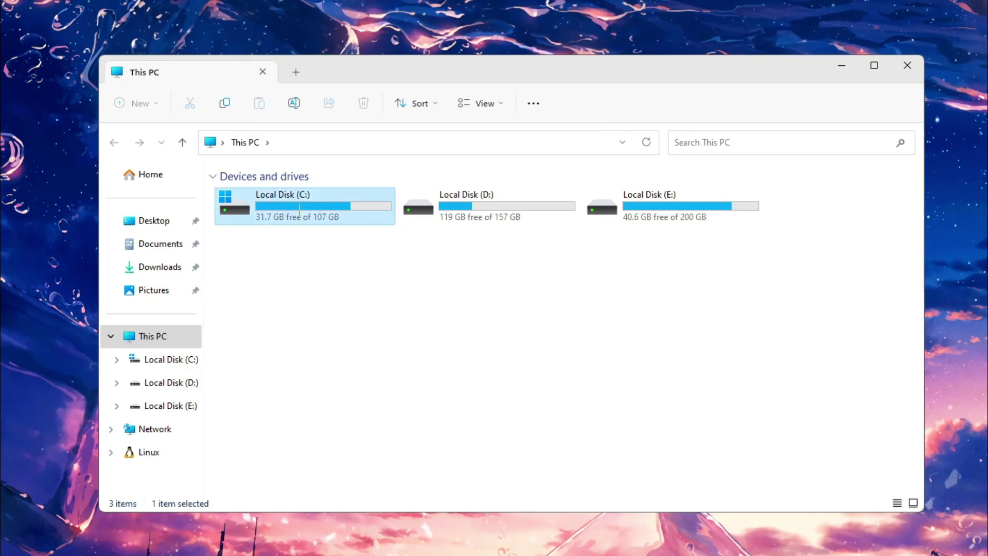
double_click(334, 210)
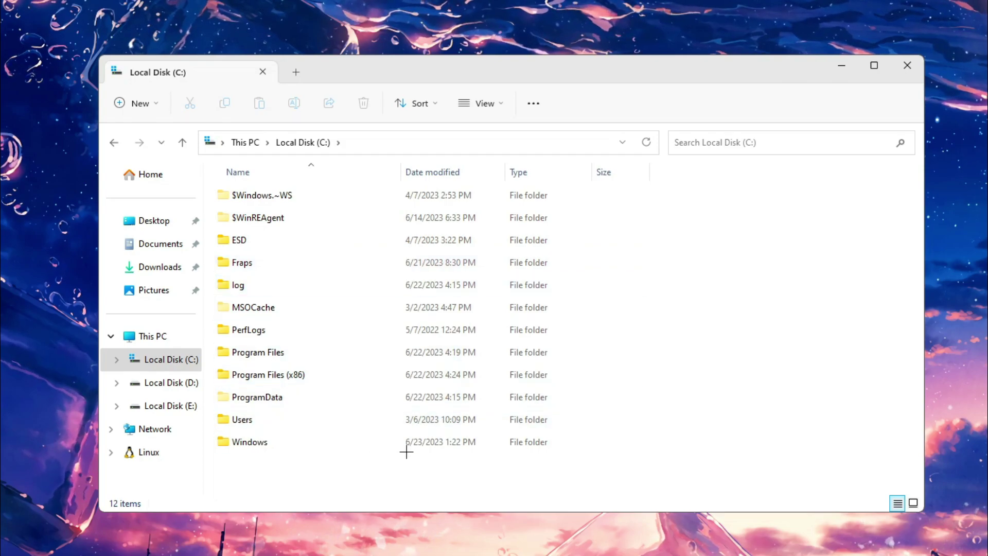
double_click(297, 445)
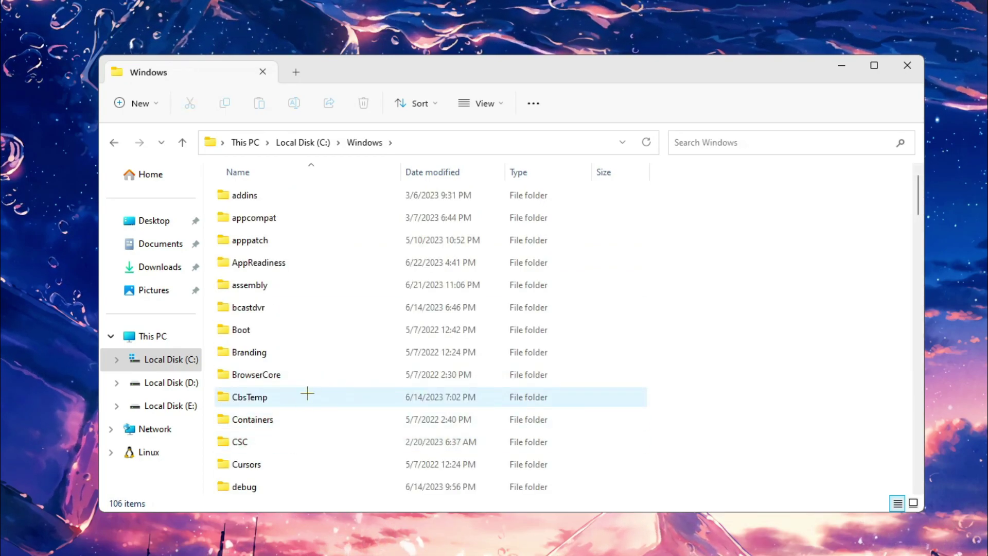
type("sys")
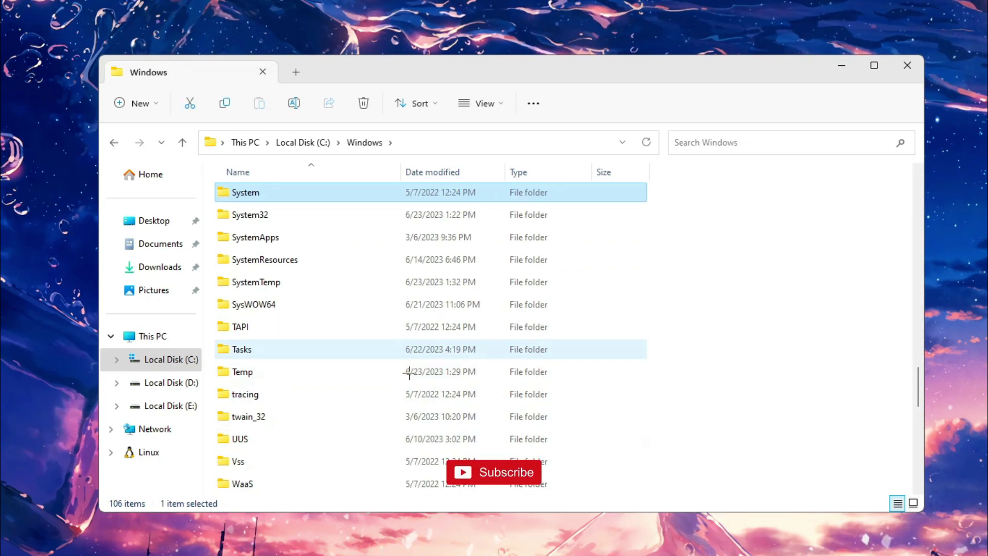
left_click(286, 214)
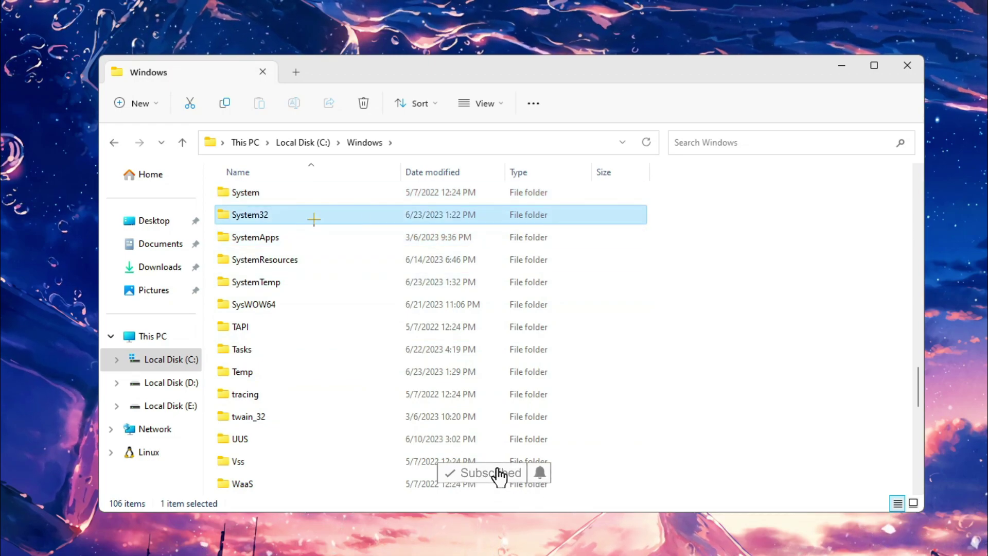
double_click(293, 214)
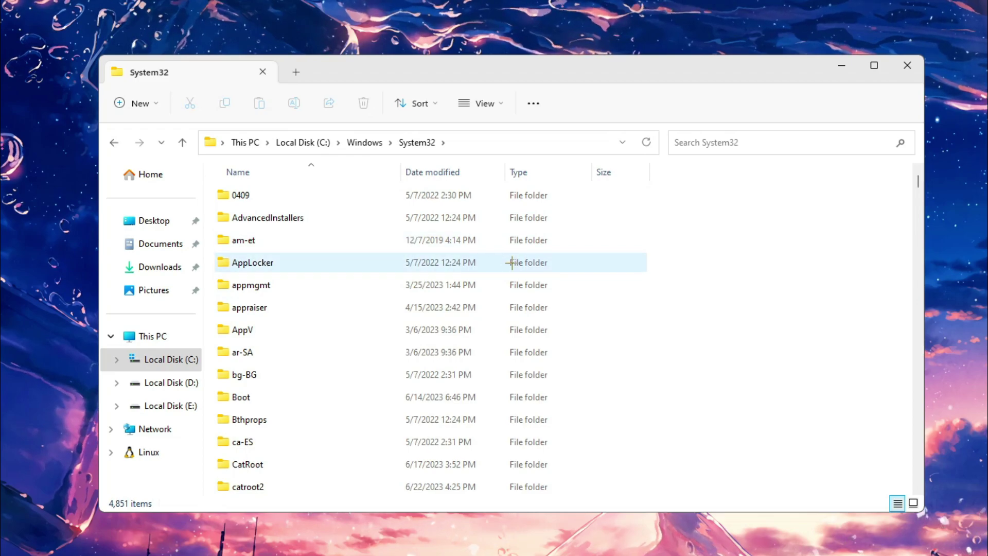
Search System32 for "gamebar" and open the file location of the GameBarPresenceWriter application.
left_click(718, 143)
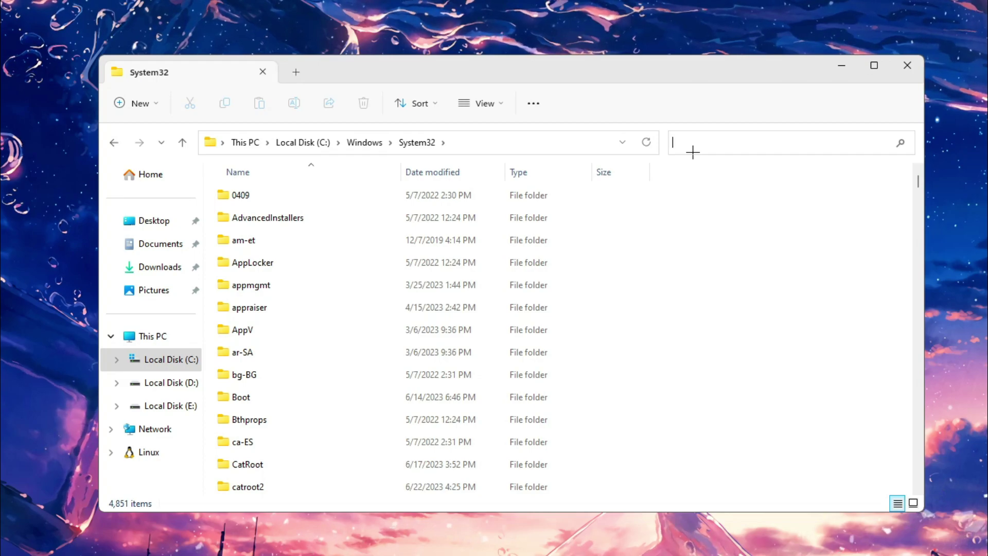
type("gamebar")
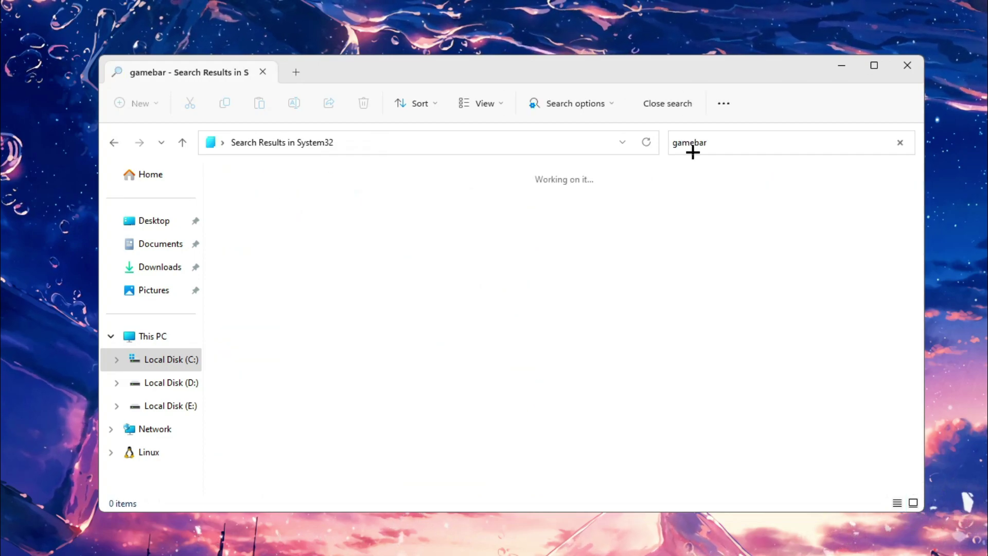
left_click_drag(710, 143, 676, 143)
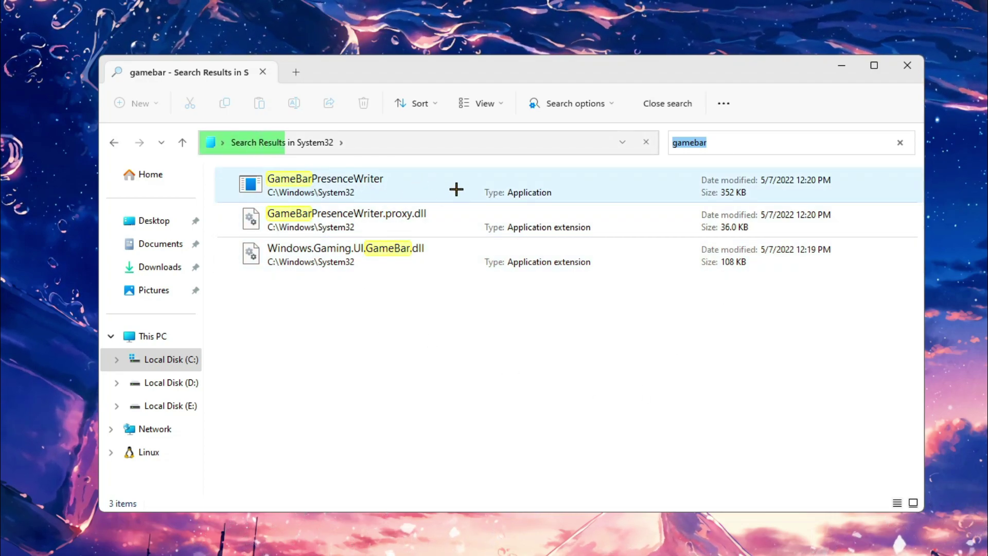
right_click(342, 180)
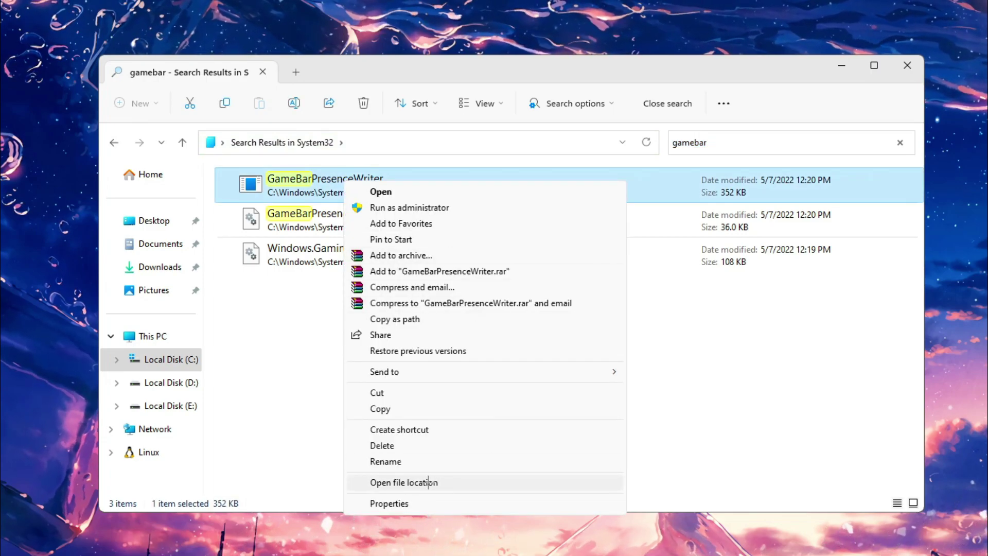
left_click(411, 482)
scroll(403, 424, "down", 3)
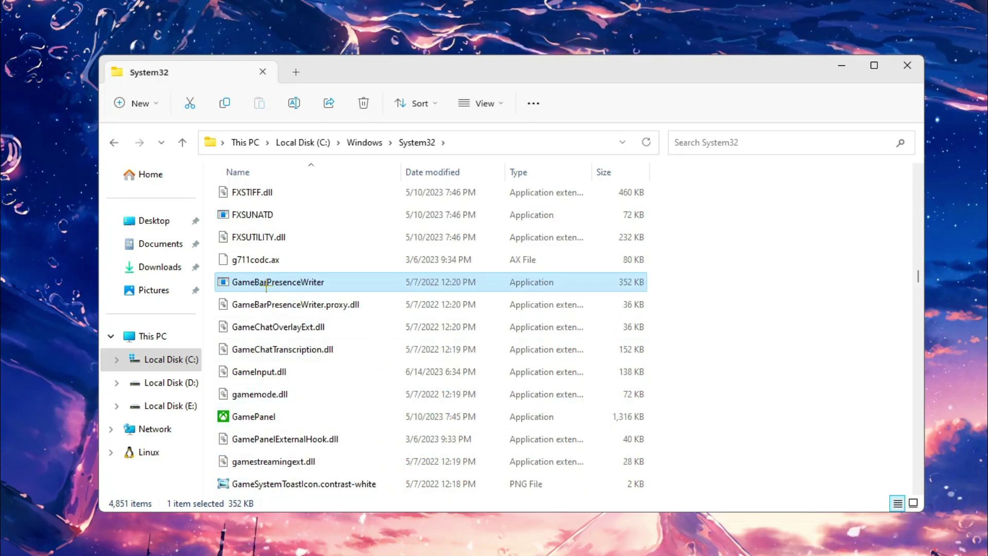
Open the advanced security settings from the properties of the GameBarPresenceWriter application.
mouse_move(266, 279)
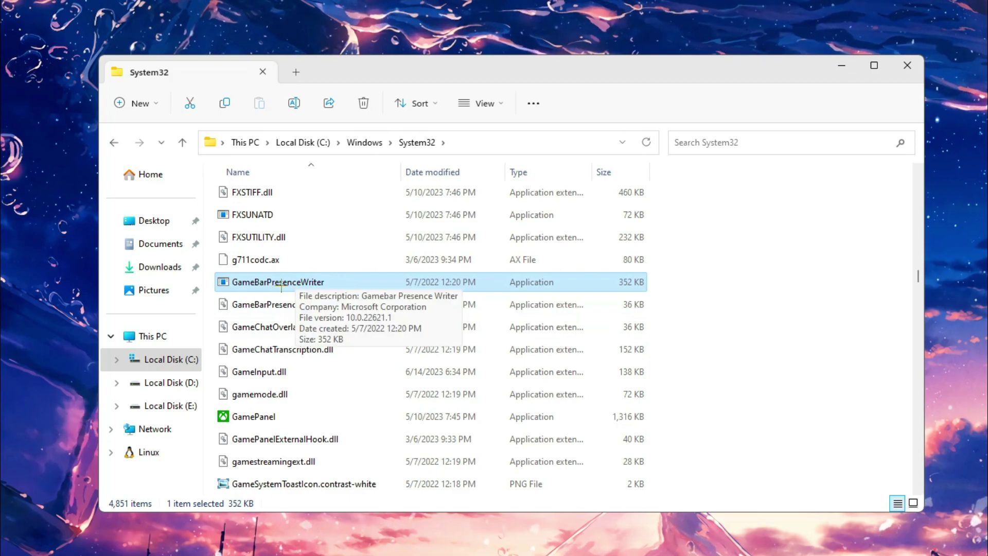
right_click(320, 282)
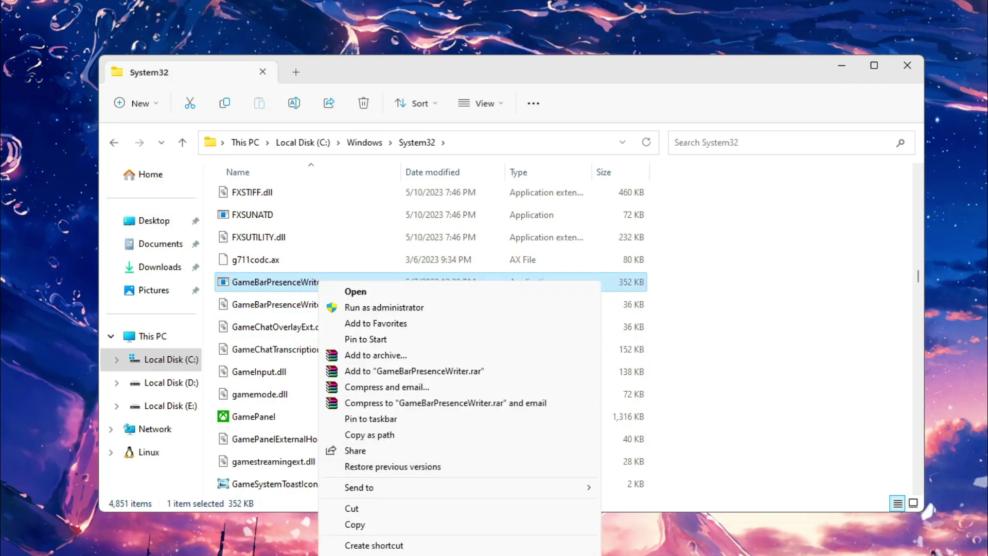
key("r")
left_click_drag(429, 263, 462, 148)
left_click(410, 172)
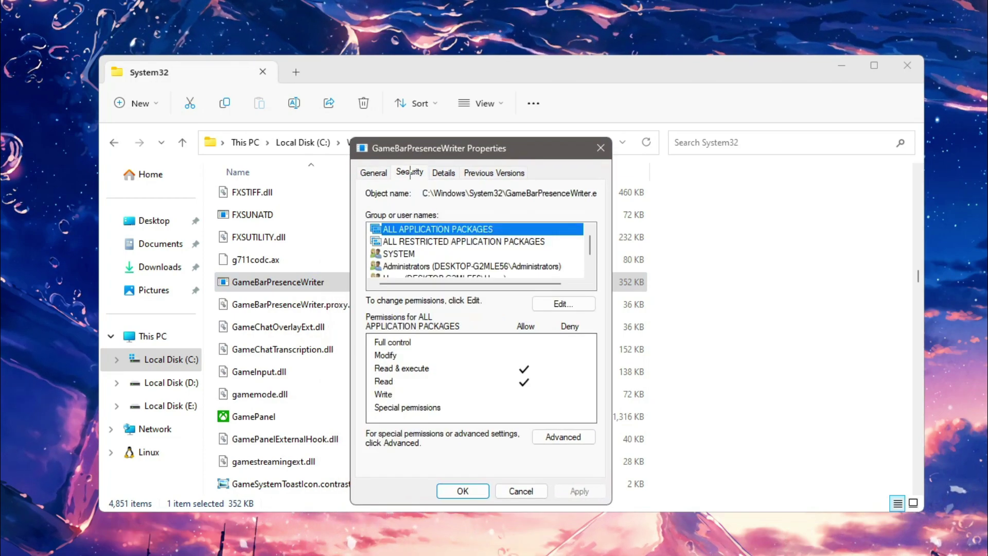
left_click(577, 438)
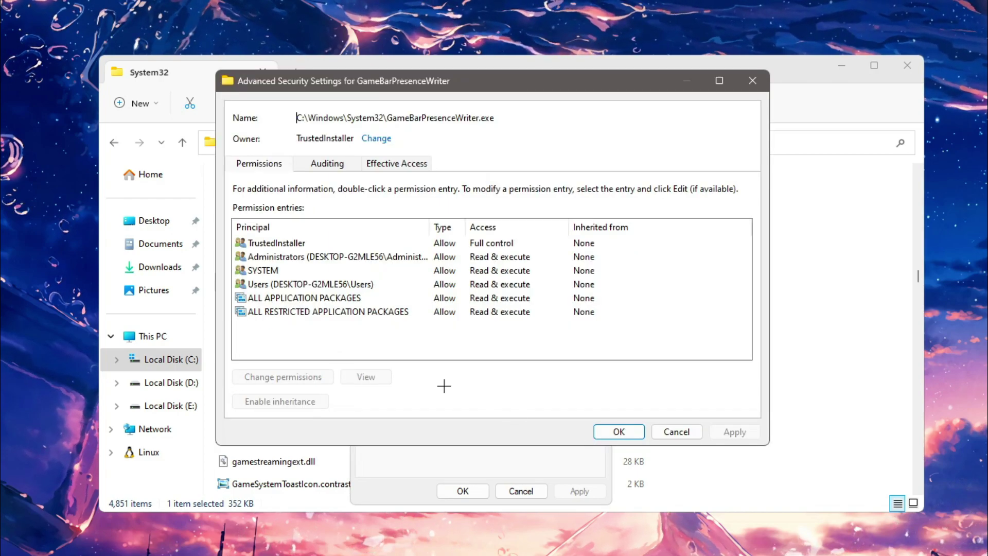
Change the owner of GameBarPresenceWriter to the local account TGI, apply it and close the advanced security settings.
left_click(381, 141)
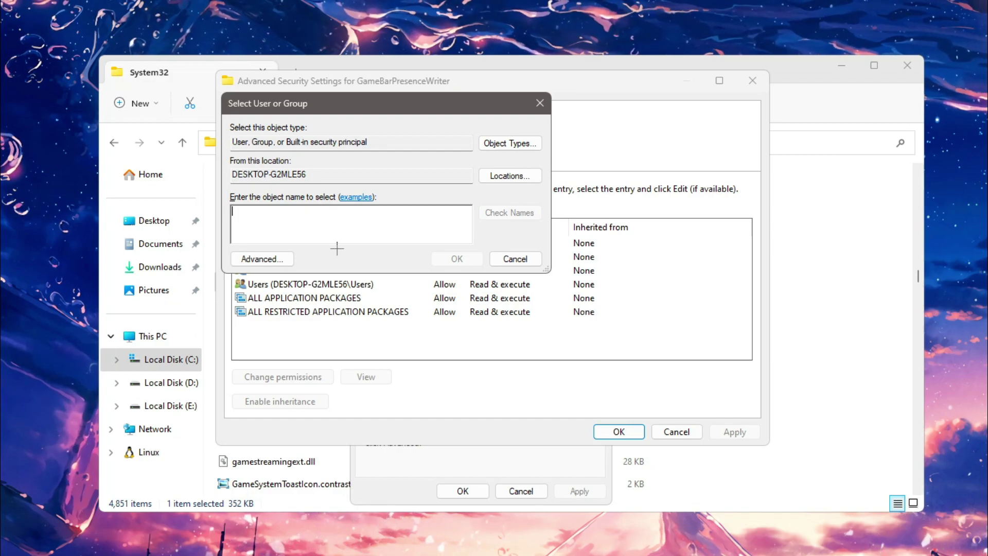
key("super")
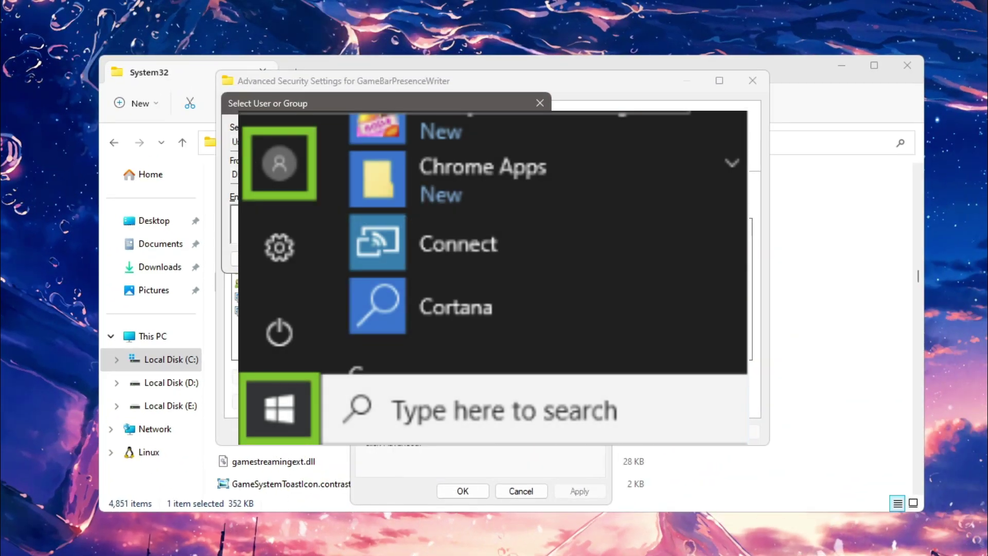
type("TGI")
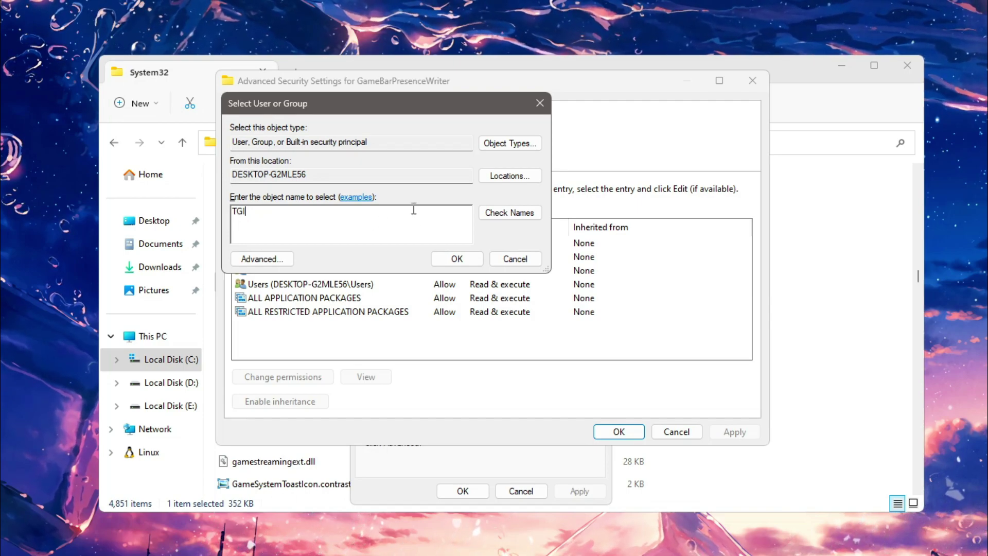
left_click(507, 212)
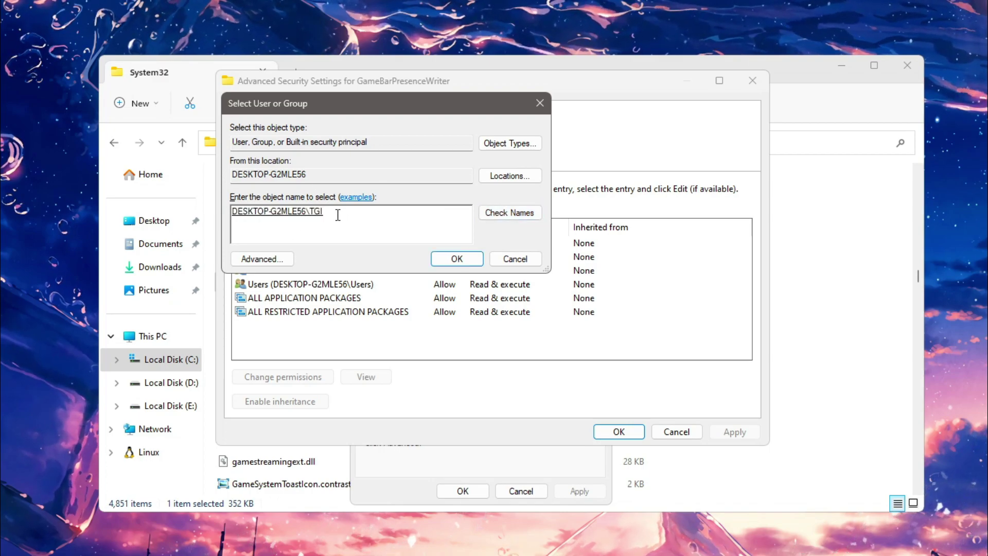
left_click(457, 258)
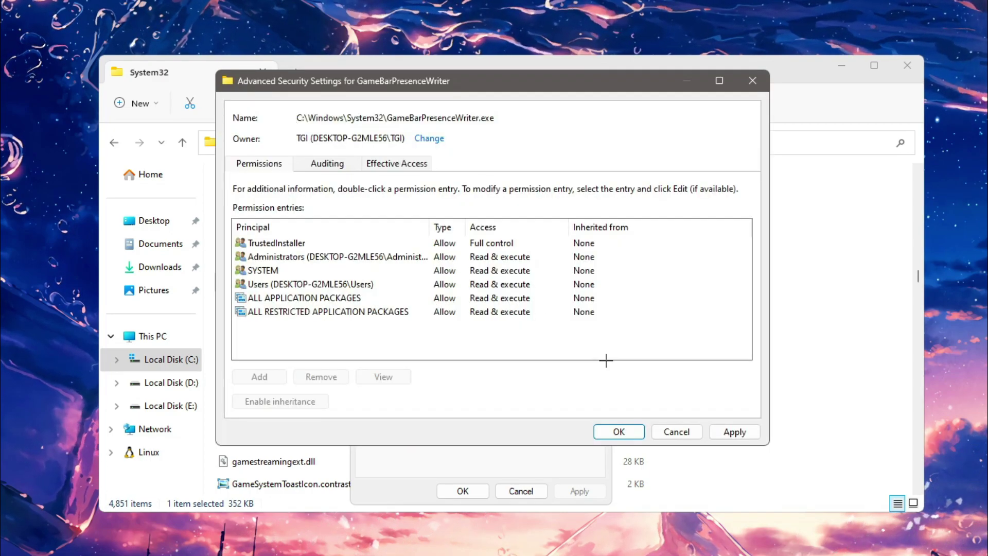
left_click(736, 431)
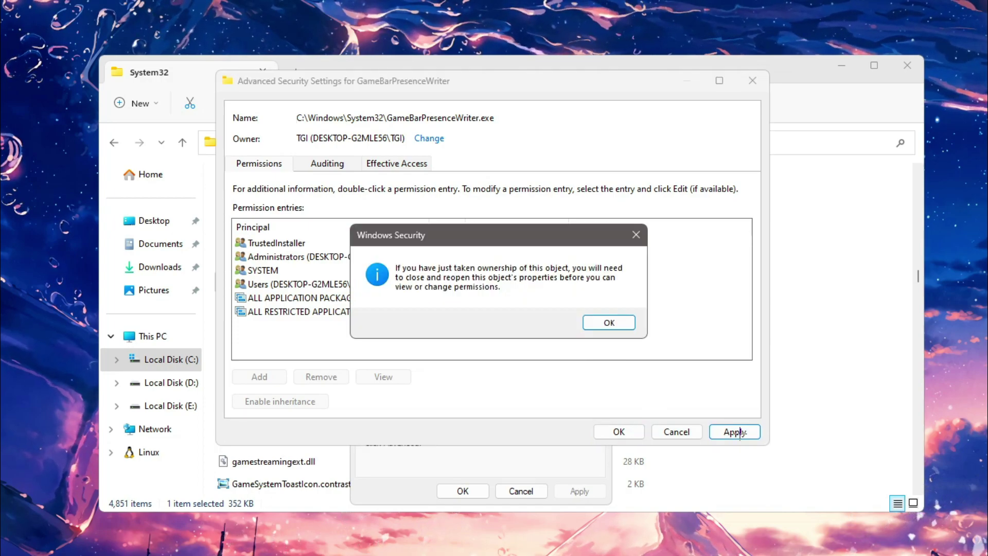
left_click(610, 323)
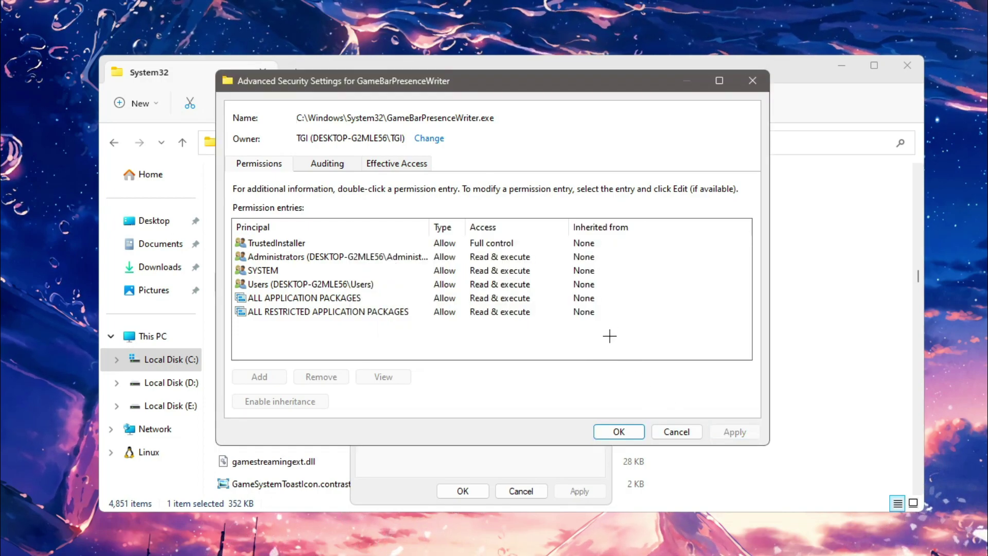
left_click(612, 432)
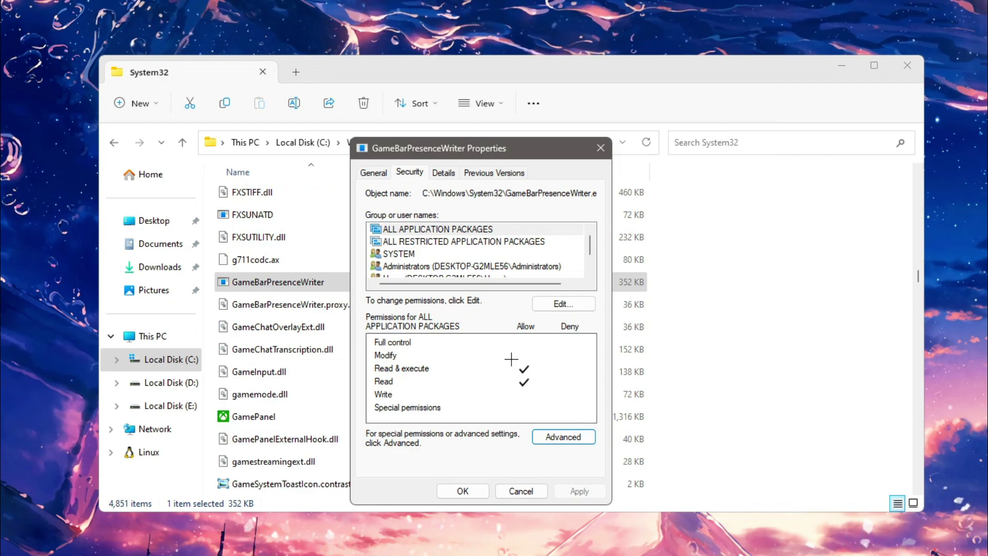
Add the local account TGI to the permission entries of GameBarPresenceWriter.
left_click(567, 304)
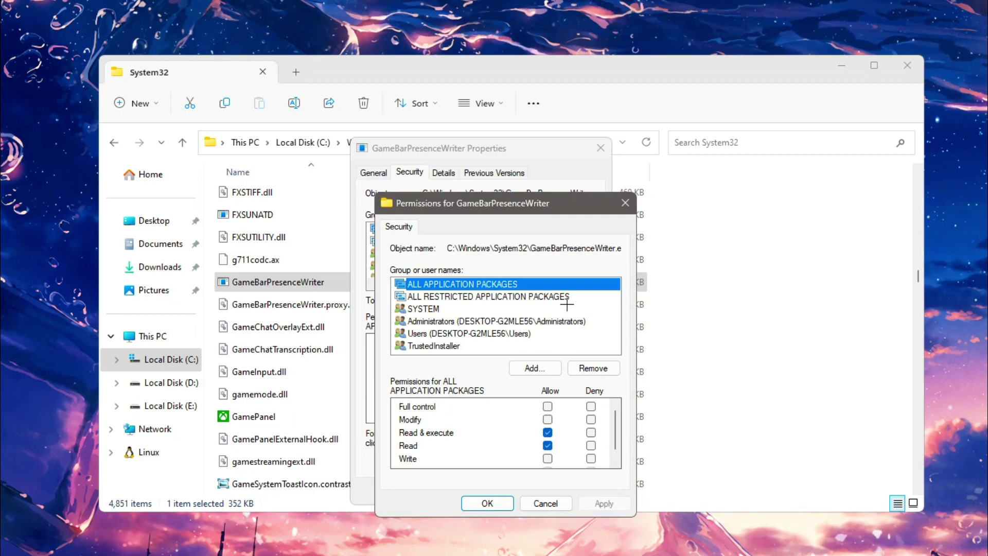
left_click(542, 368)
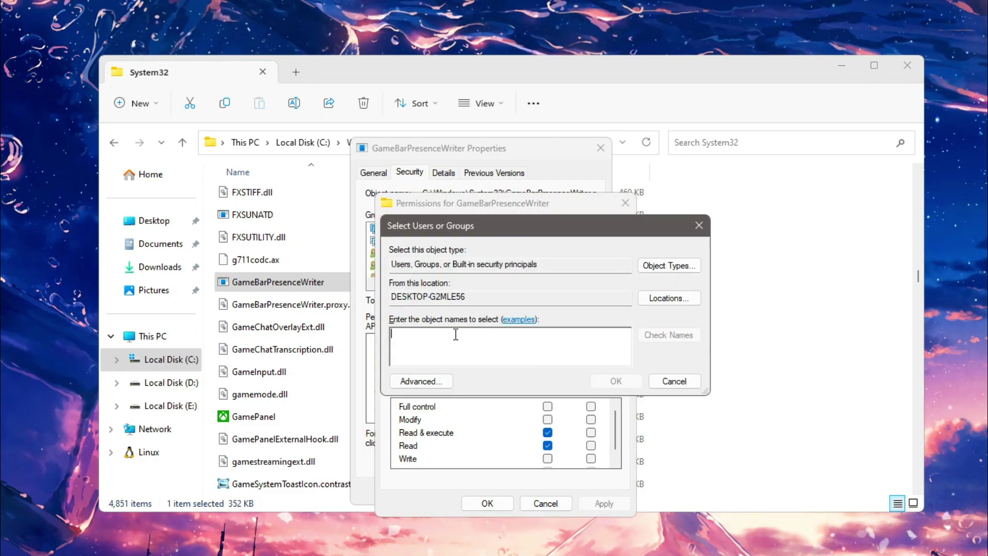
type("TGI")
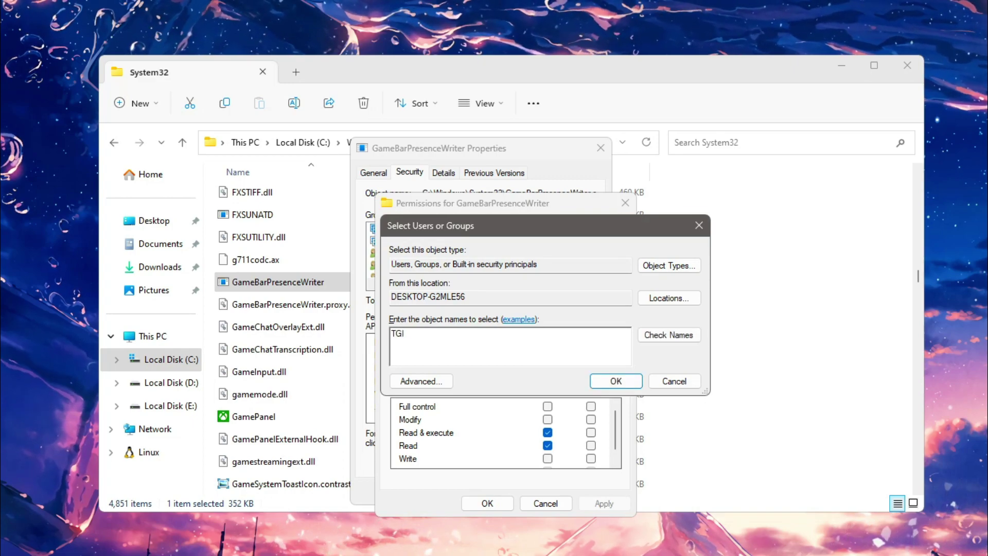
left_click(669, 335)
left_click(614, 383)
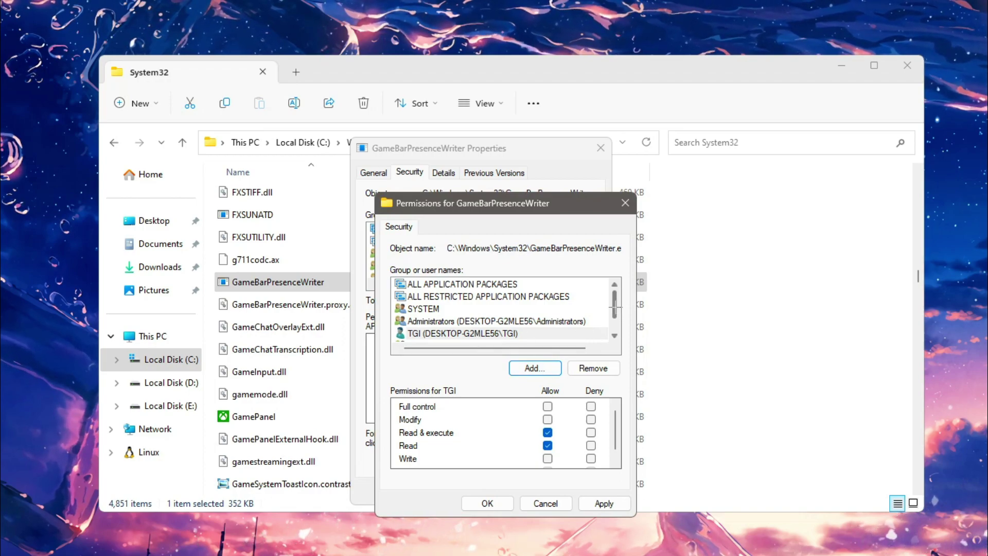
Allow Full control of GameBarPresenceWriter for the TGI account, apply it and close the permissions dialog.
scroll(617, 309, "down", 1)
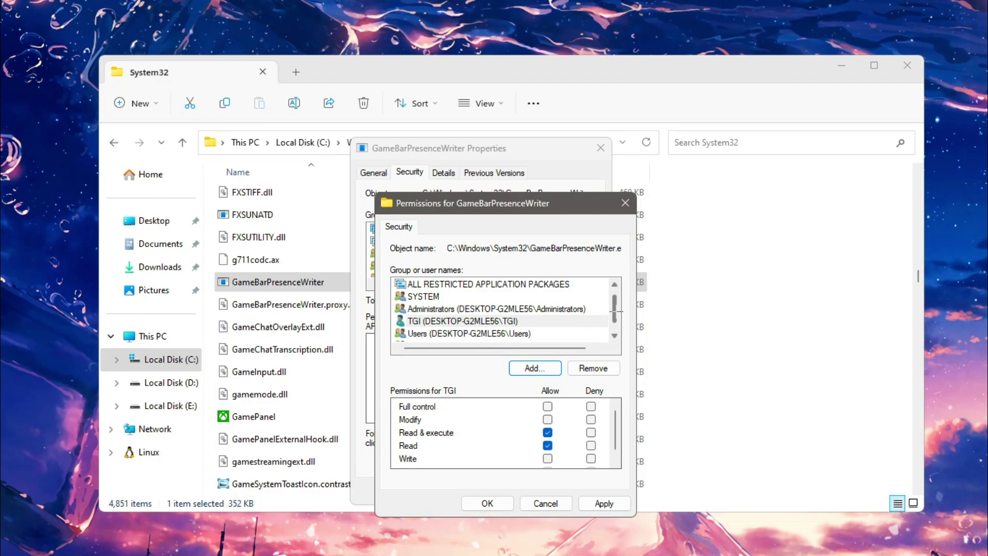
left_click(488, 321)
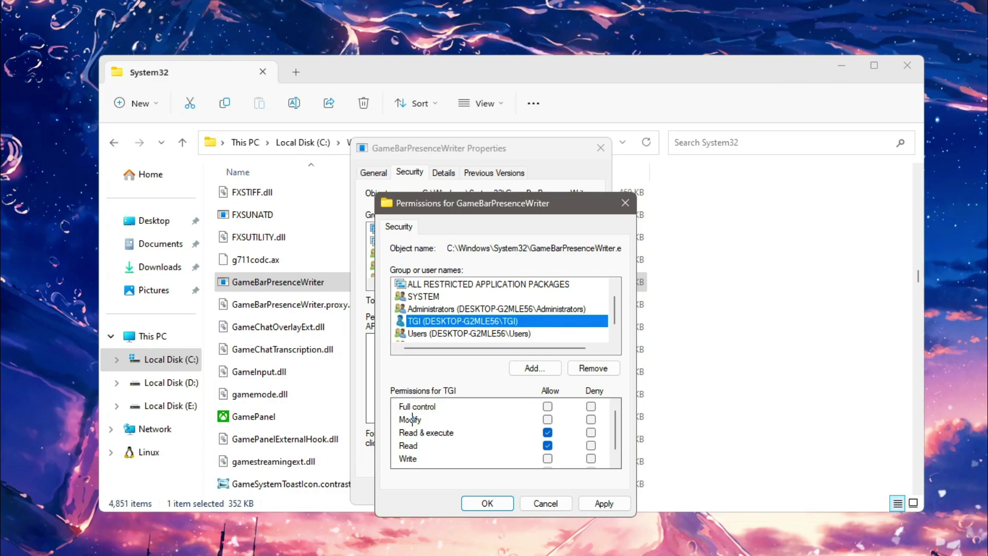
left_click(547, 406)
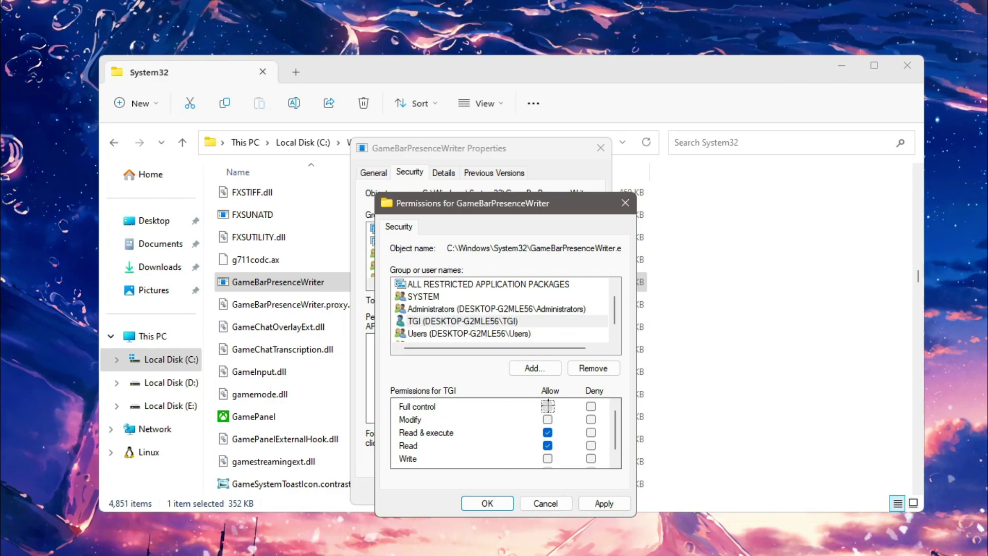
left_click(607, 503)
left_click(549, 332)
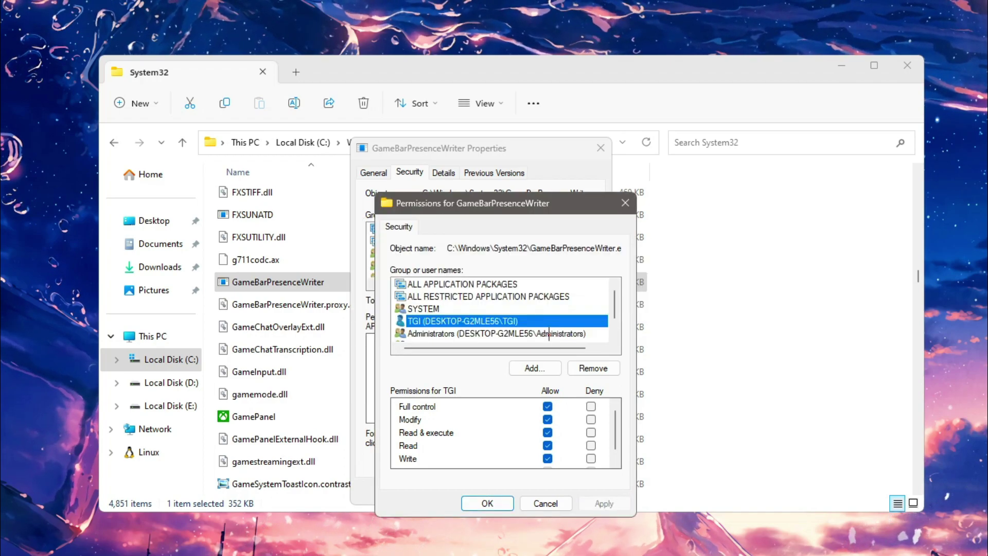
left_click(499, 503)
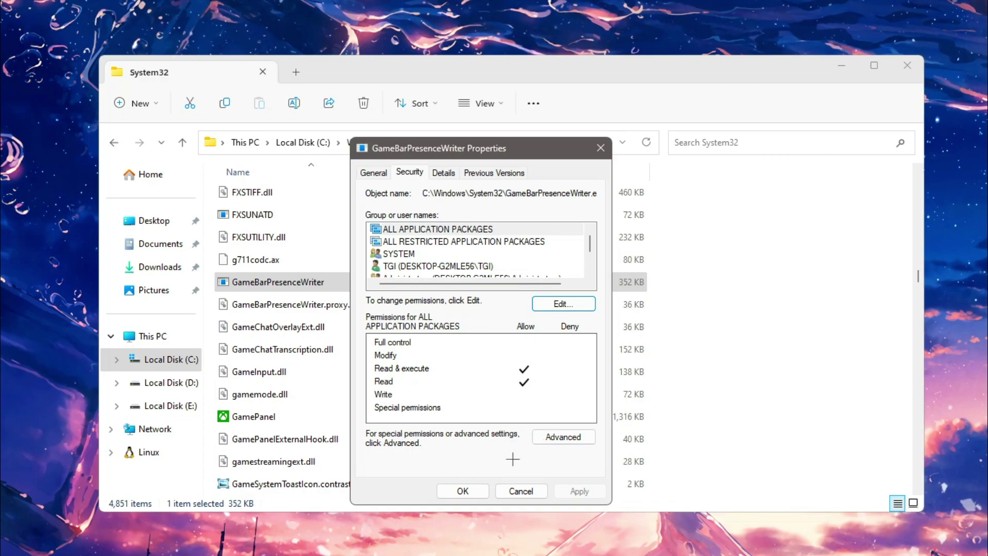
Set the owner of GameBarPresenceWriter to NT Service\TrustedInstaller in the advanced security settings and apply the change.
left_click(572, 440)
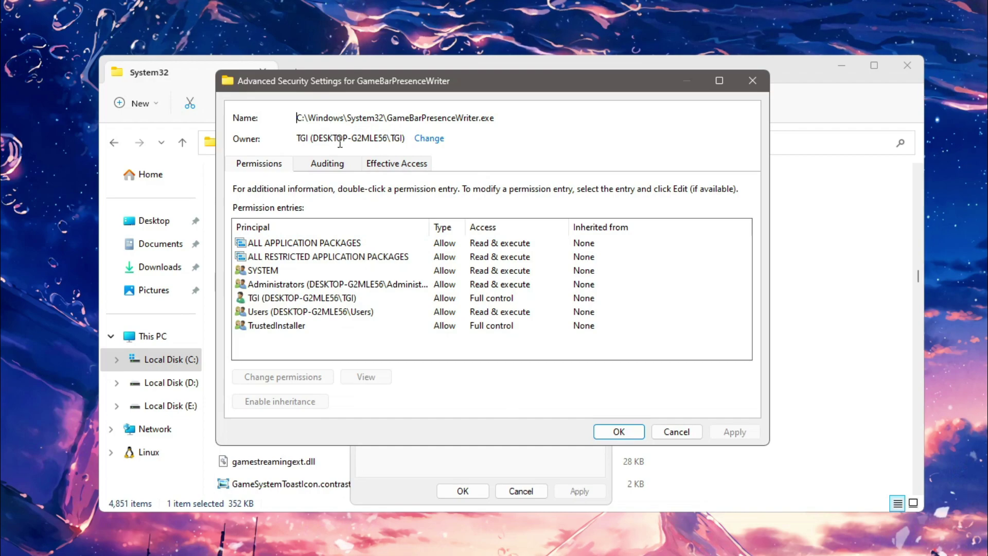
left_click(429, 139)
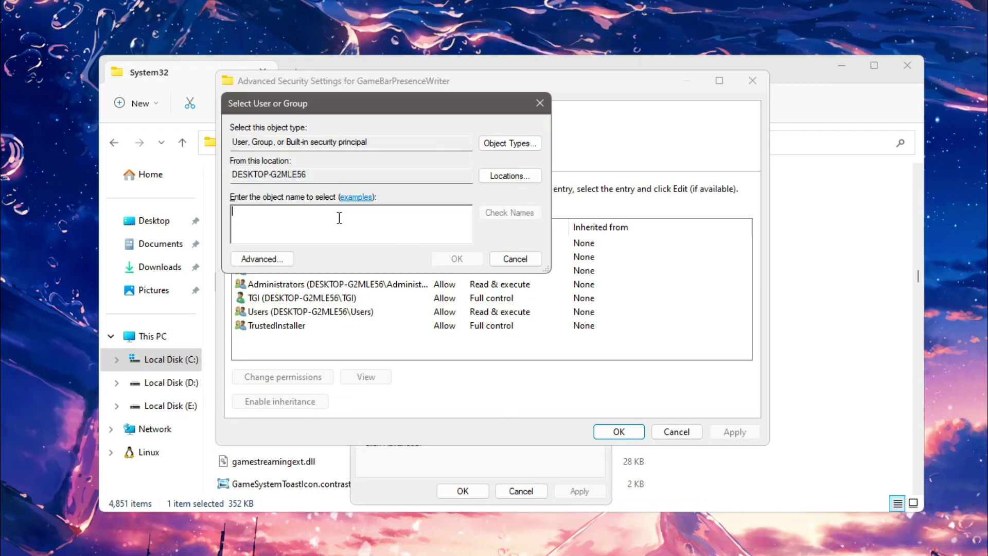
type("NT")
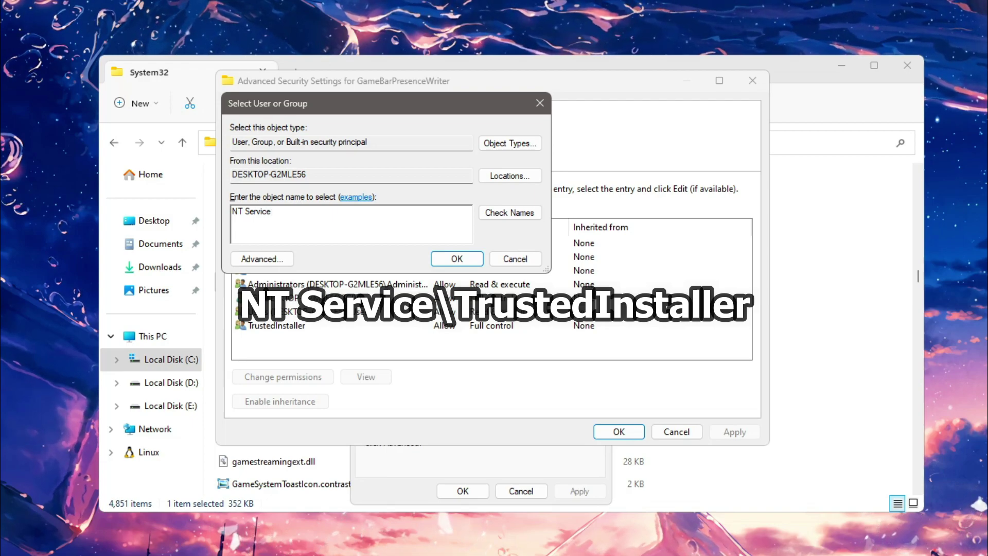
type("Service\\TrustedInstaller")
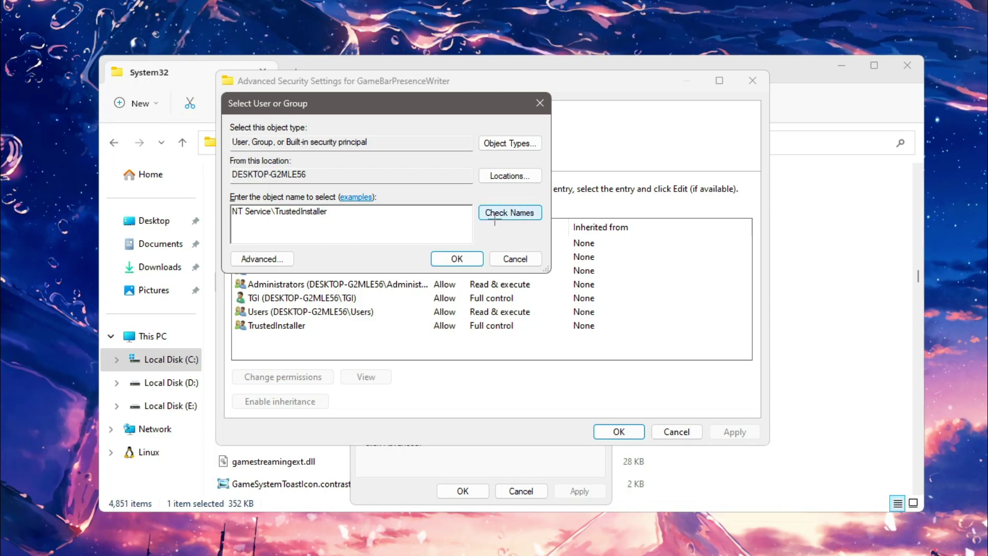
left_click(516, 213)
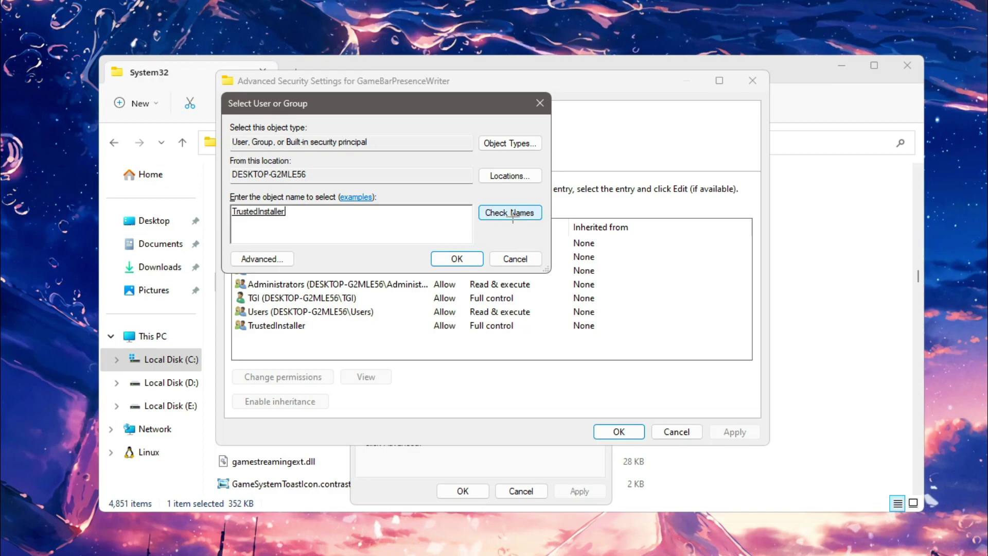
double_click(258, 212)
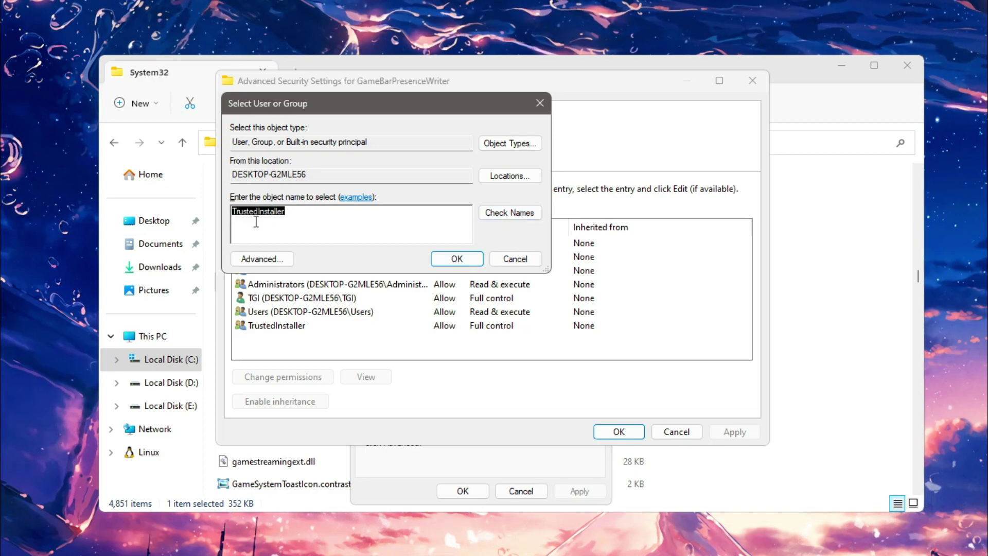
left_click(457, 259)
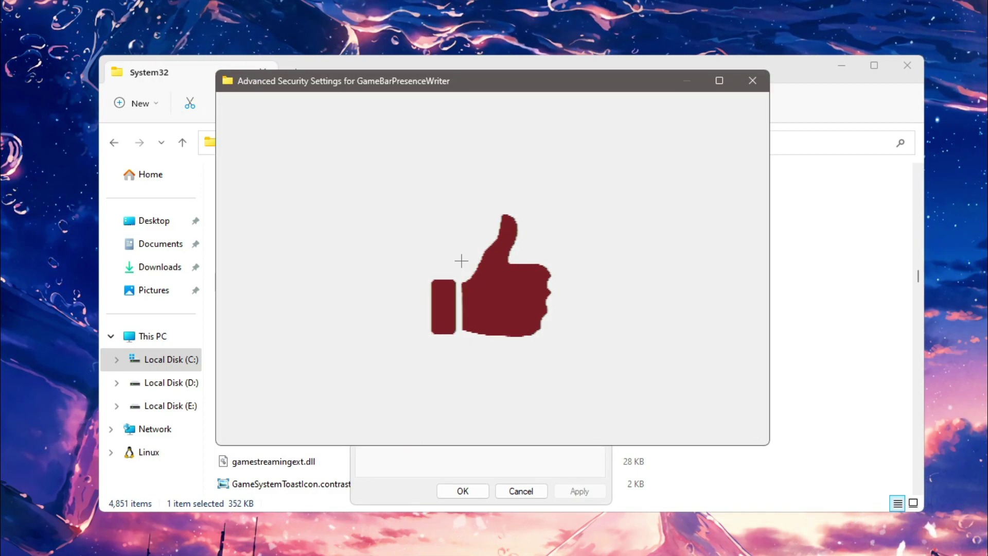
left_click(733, 432)
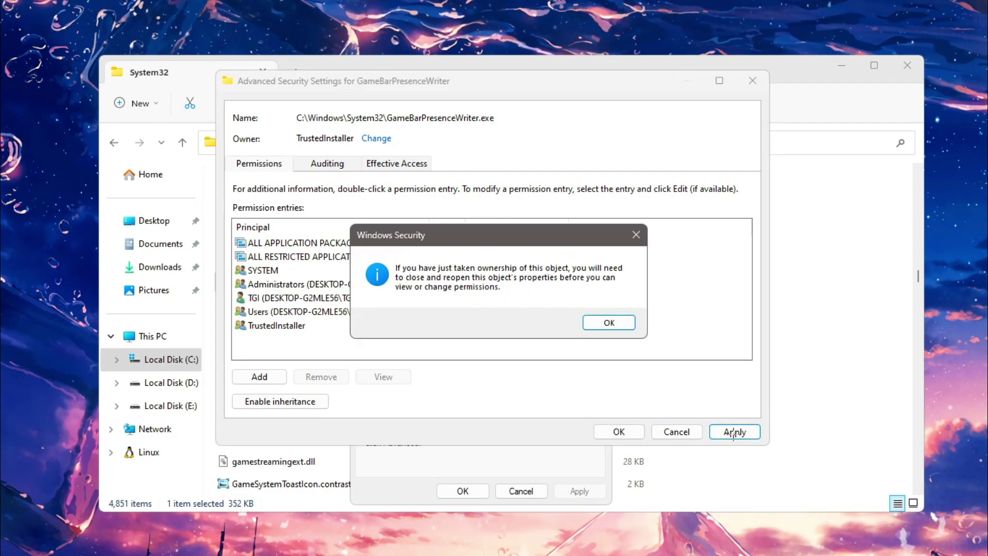
left_click(607, 322)
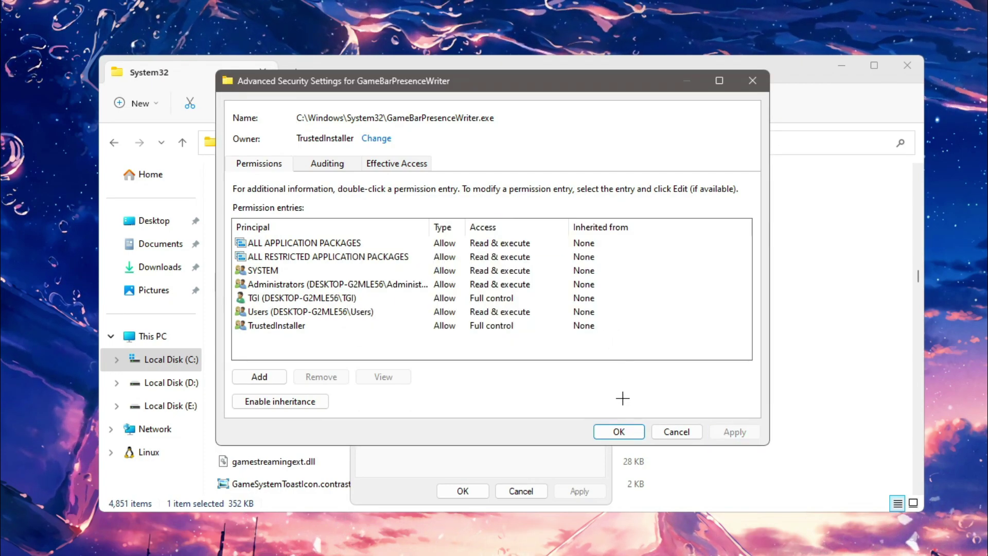
Accept the open security and properties dialogs, and rename GameBarPresenceWriter in System32 to GameBarPresenceWriterQWERTY123456.
left_click(620, 431)
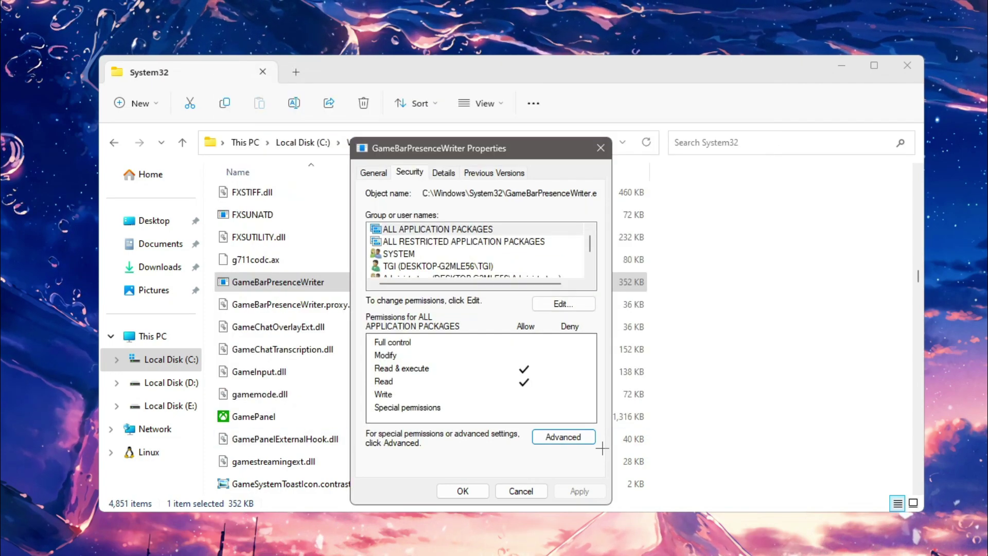
left_click(463, 491)
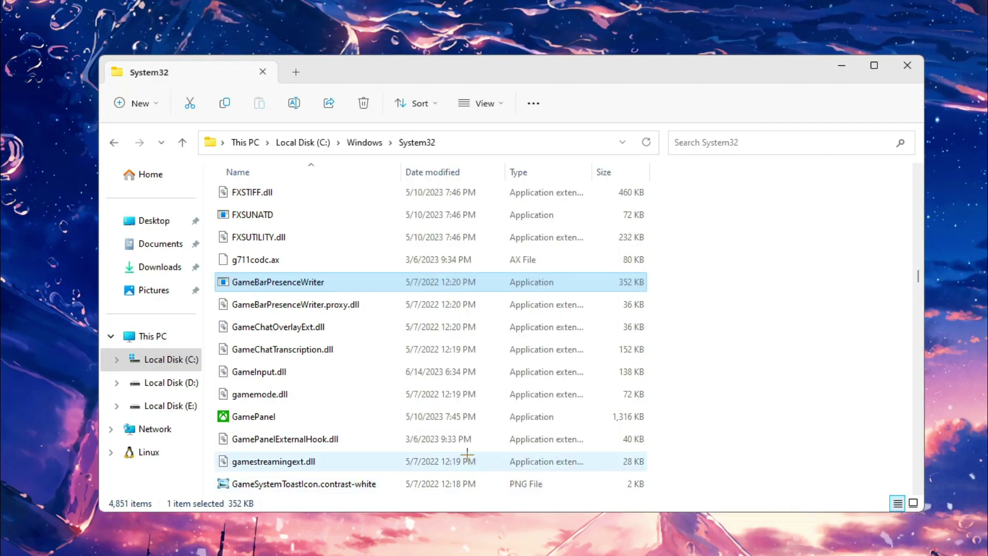
right_click(311, 281)
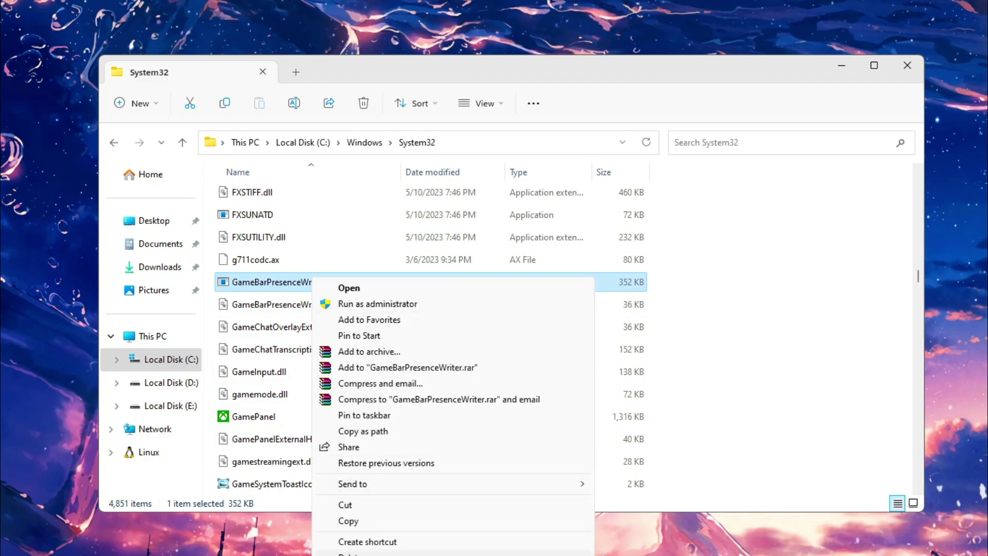
left_click(339, 283)
left_click(339, 284)
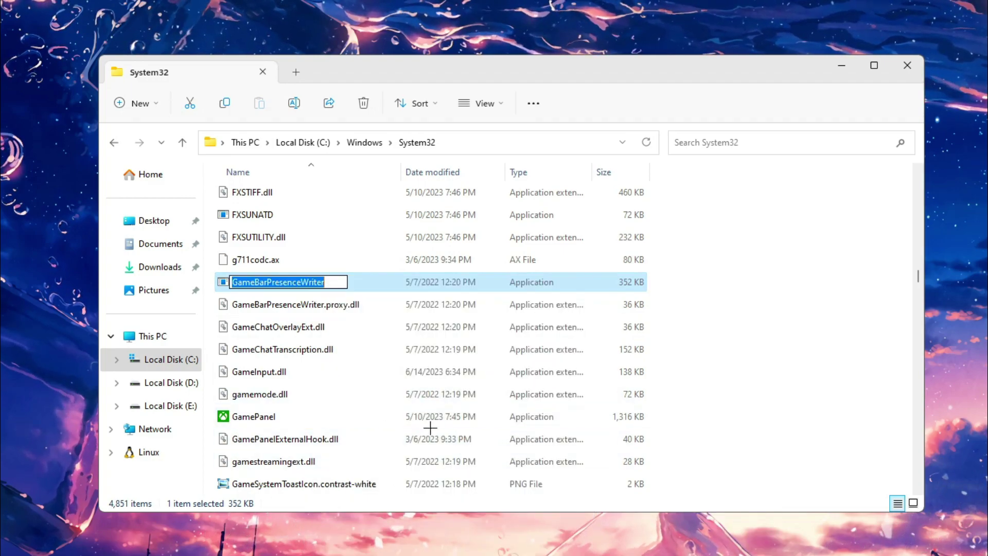
left_click(339, 284)
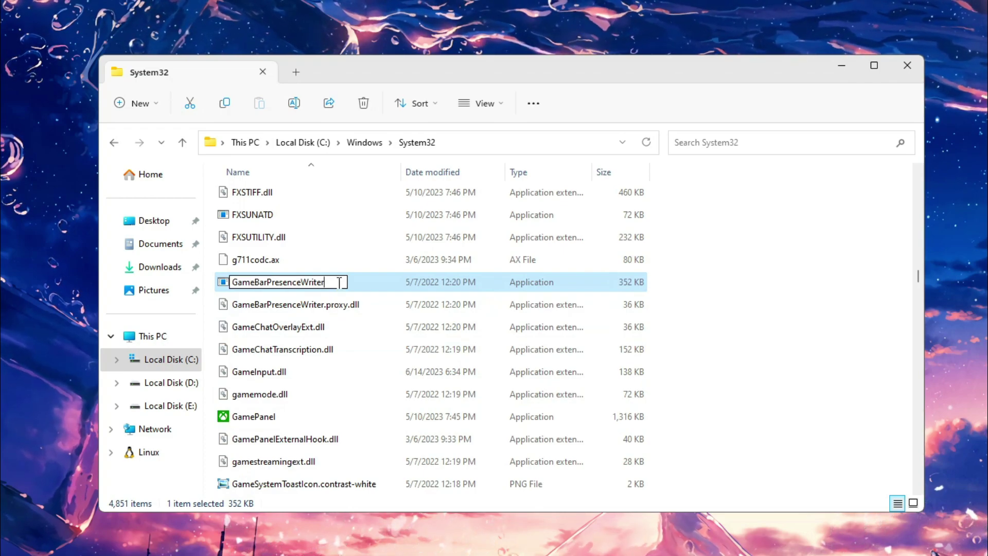
left_click_drag(336, 279, 208, 281)
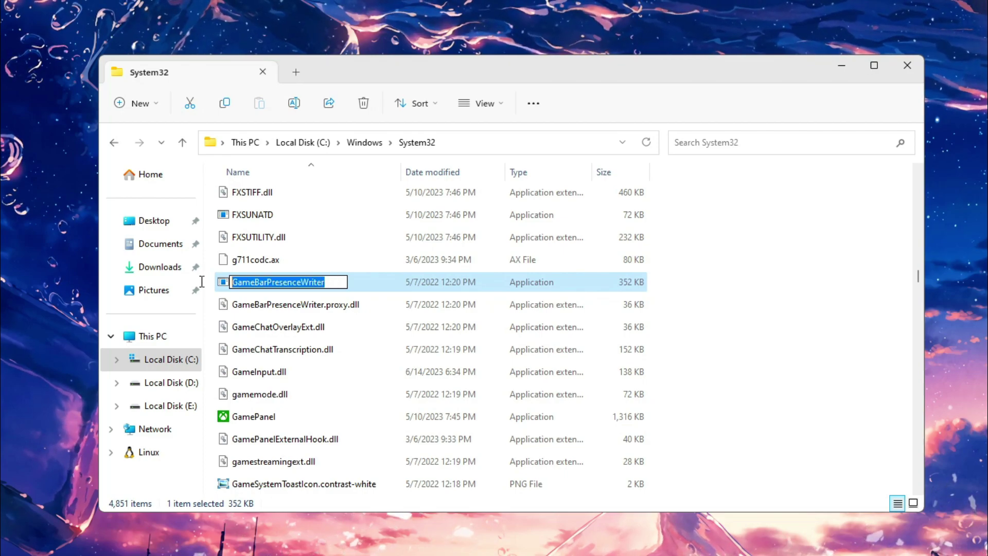
key("End")
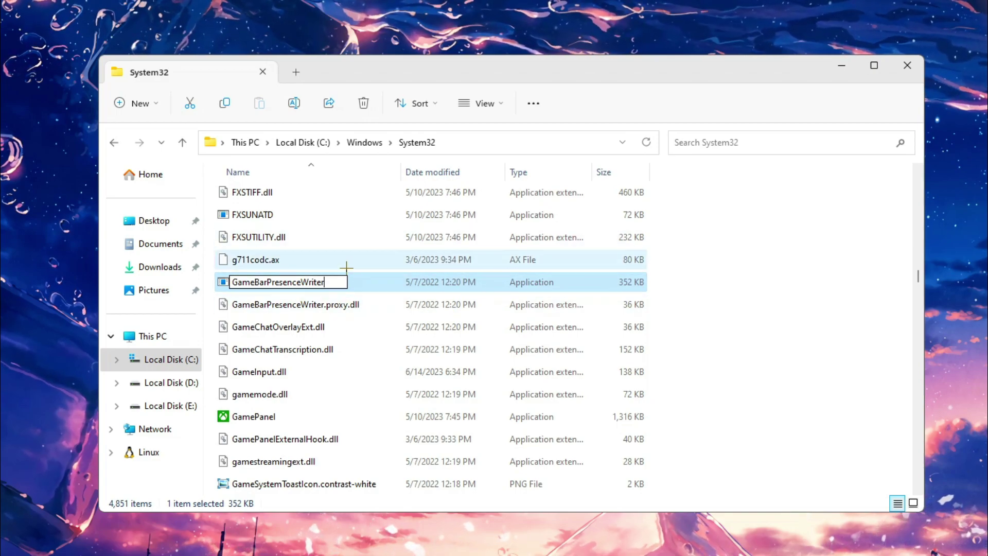
type("QWE")
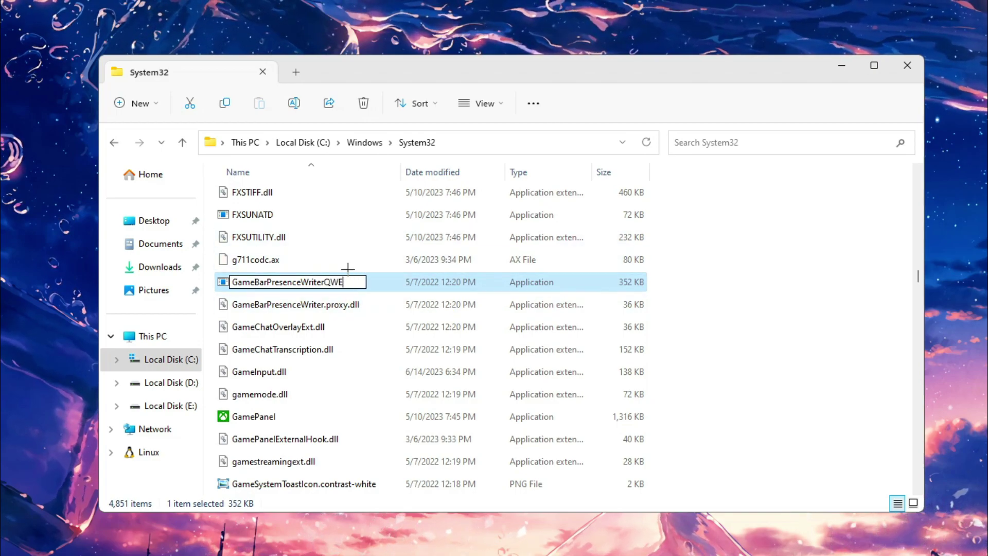
type("RTY123456")
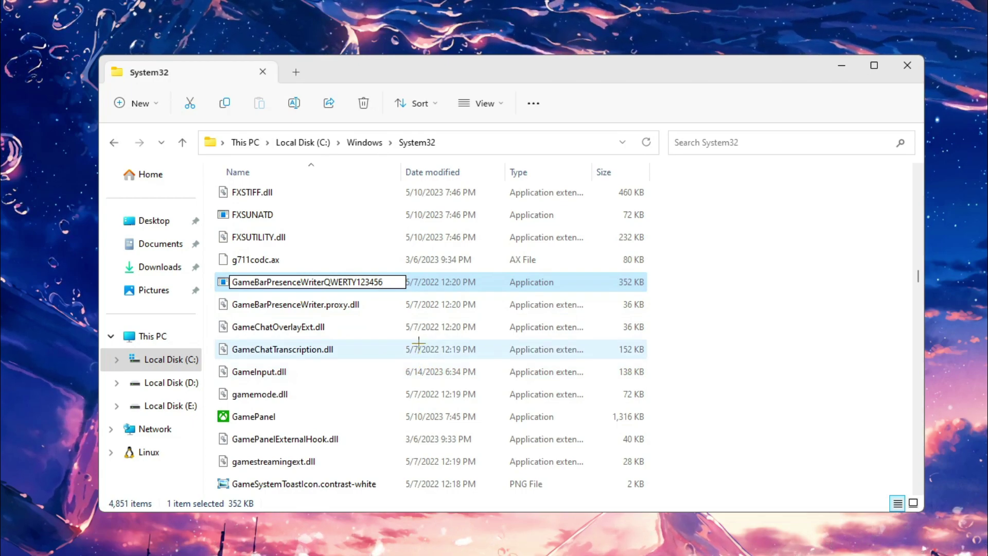
key("Return")
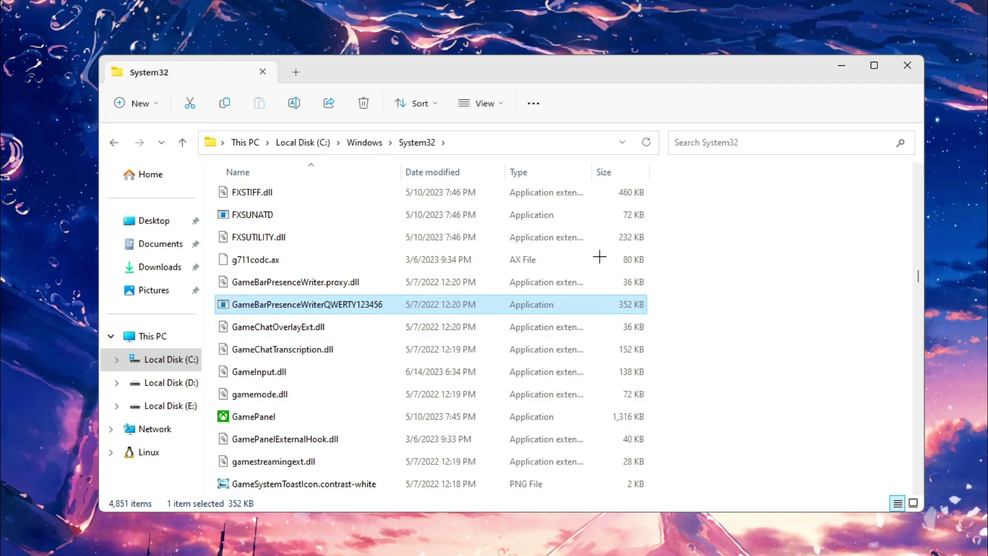
Close the System32 window and run Registry Editor as administrator.
left_click(908, 69)
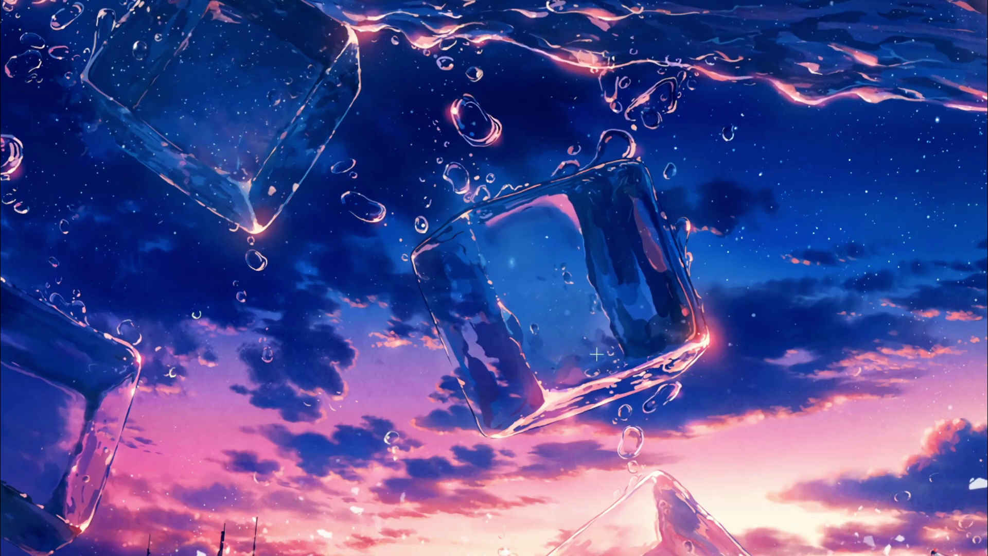
key("super")
type("regedit")
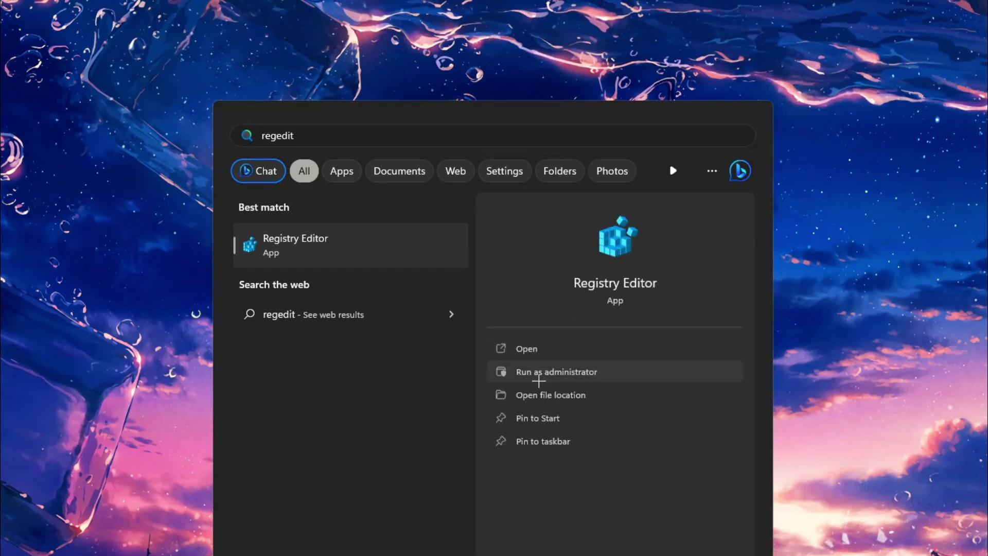
left_click(571, 375)
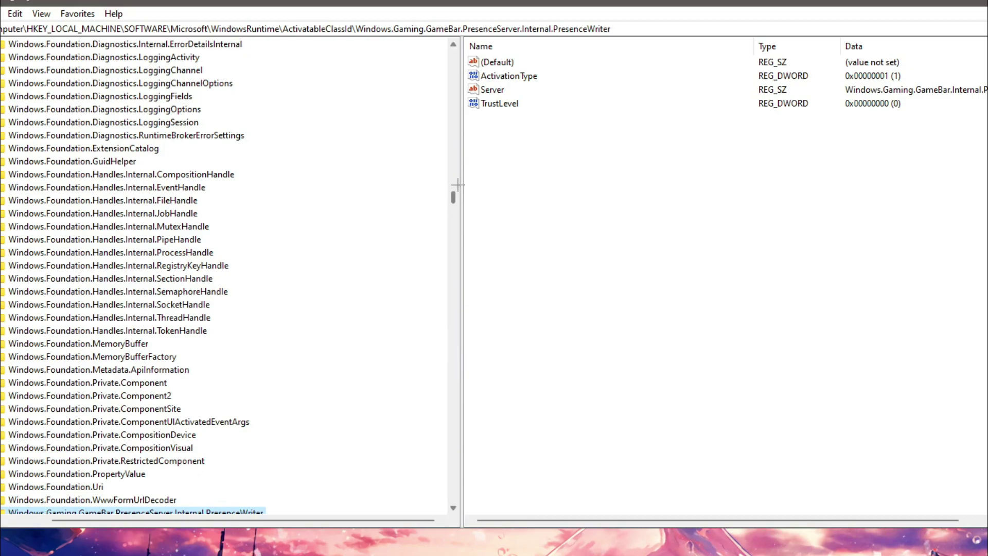
left_click_drag(617, 28, 35, 31)
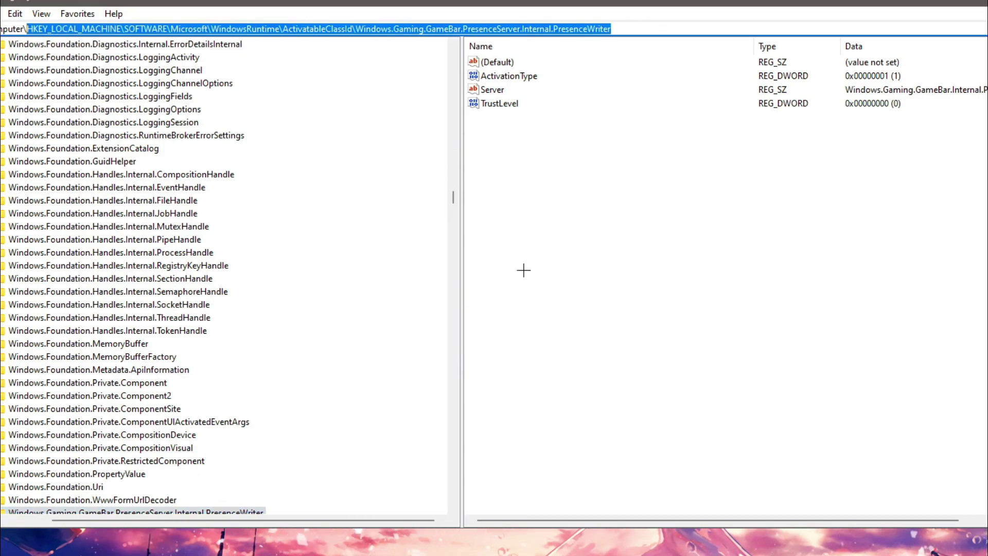
key("BackSpace")
left_click(486, 265)
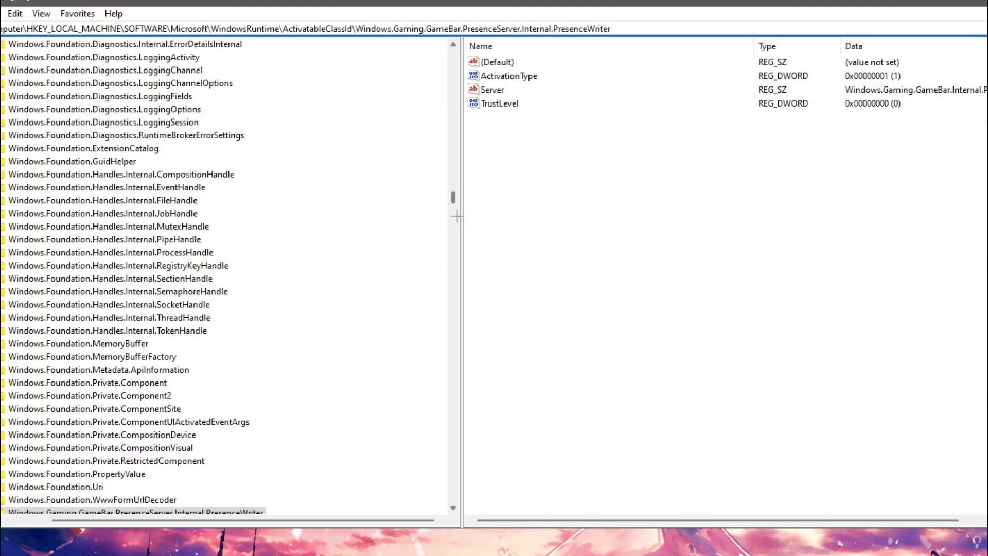
Return to HKEY_LOCAL_MACHINE in the registry tree and collapse its SOFTWARE key.
scroll(193, 386, "down", 3)
left_click_drag(452, 198, 455, 65)
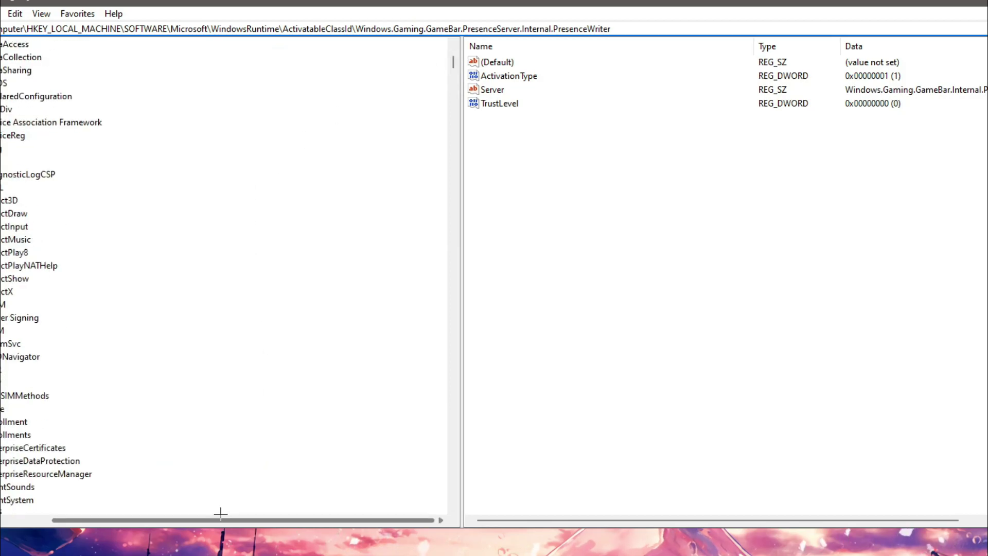
left_click_drag(220, 518, 175, 519)
scroll(155, 292, "up", 7)
scroll(155, 291, "up", 15)
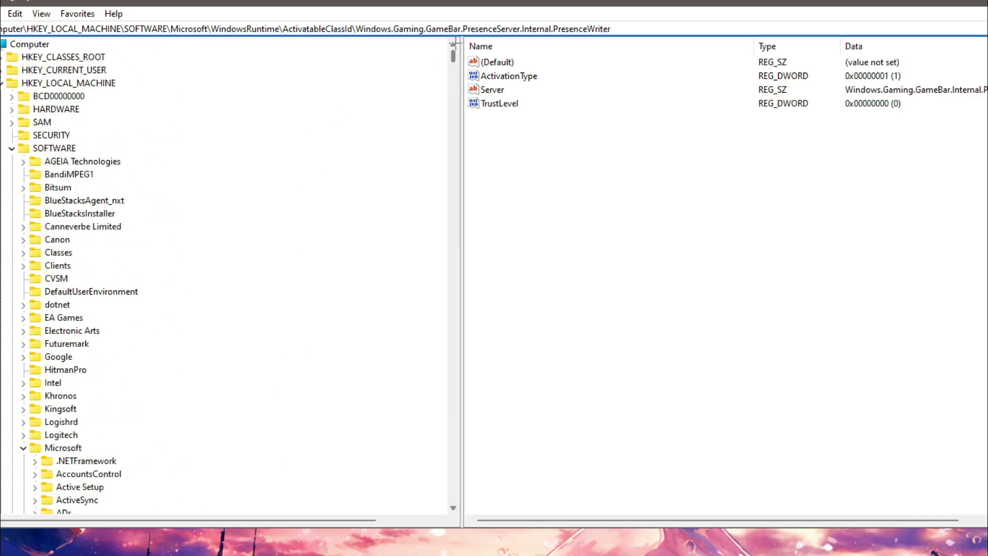
left_click(12, 148)
key("Left")
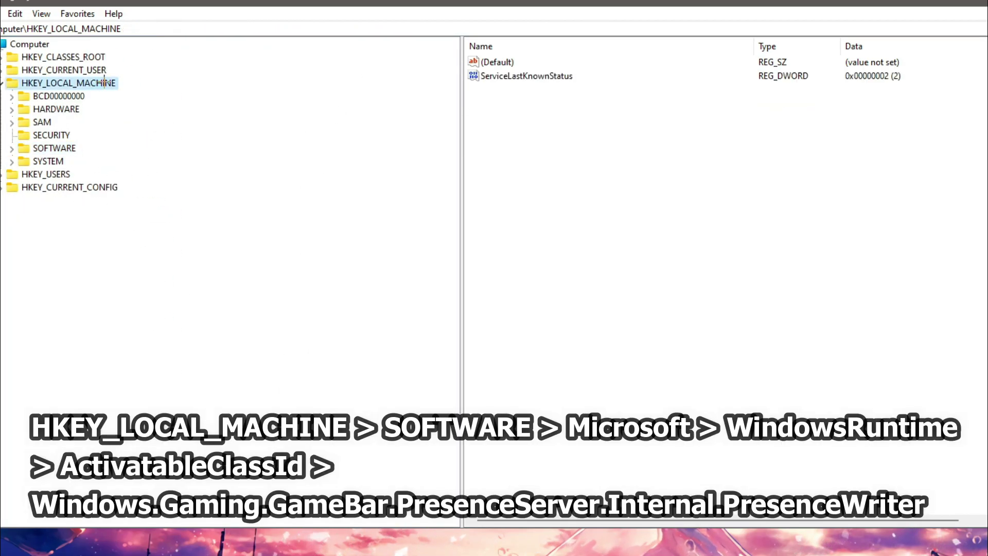
Expand SOFTWARE under HKEY_LOCAL_MACHINE and go to the Microsoft\WindowsRuntime key.
left_click(47, 149)
left_click(11, 149)
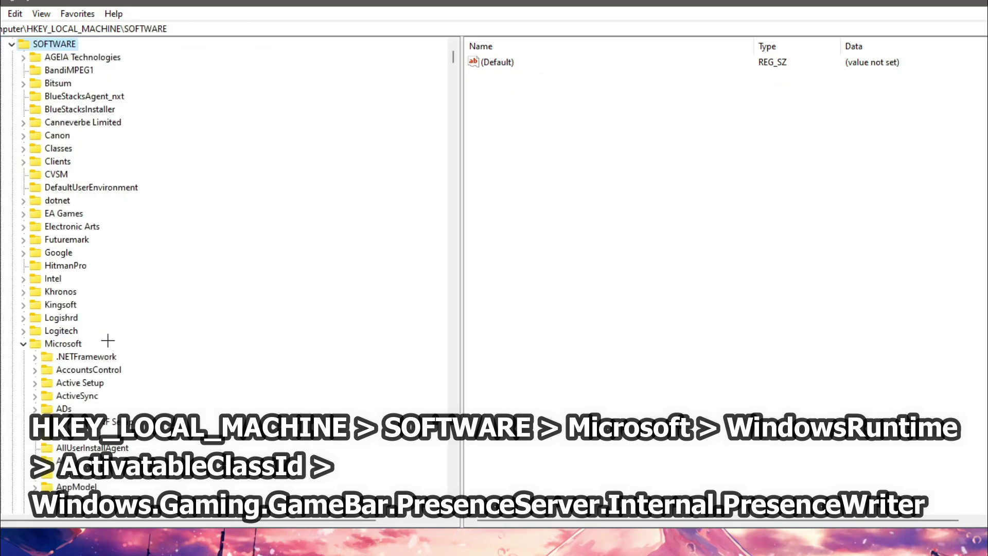
left_click(62, 344)
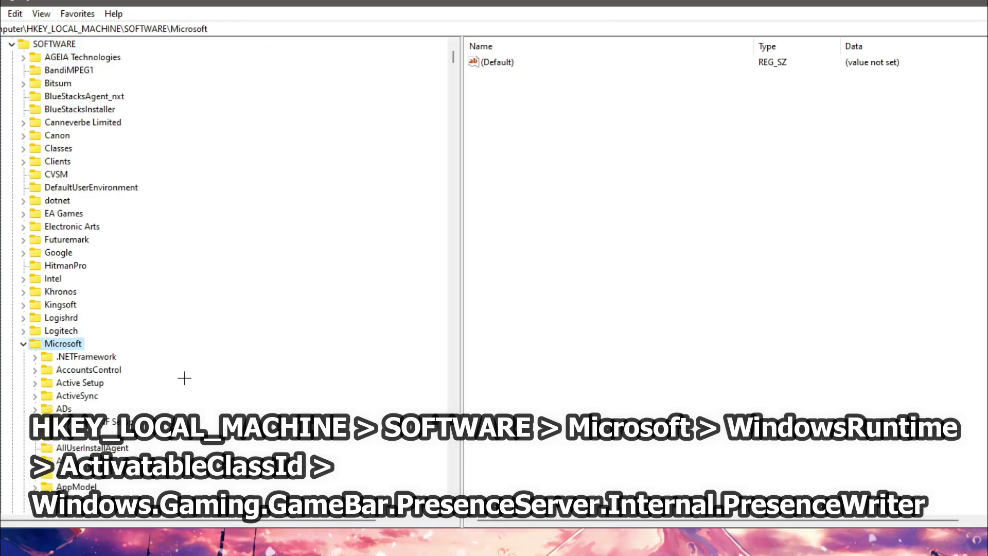
scroll(155, 384, "down", 6)
scroll(63, 381, "down", 1)
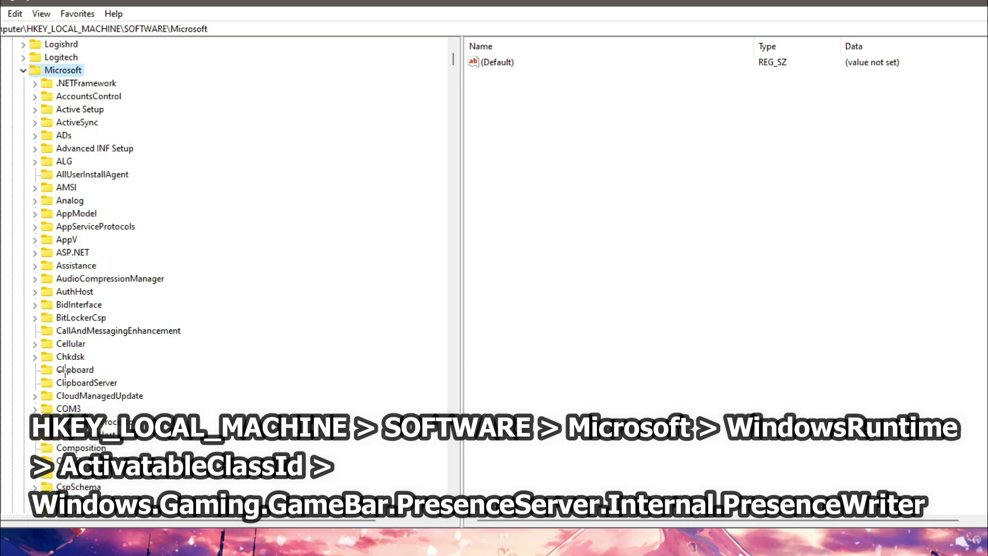
left_click(86, 385)
key("w")
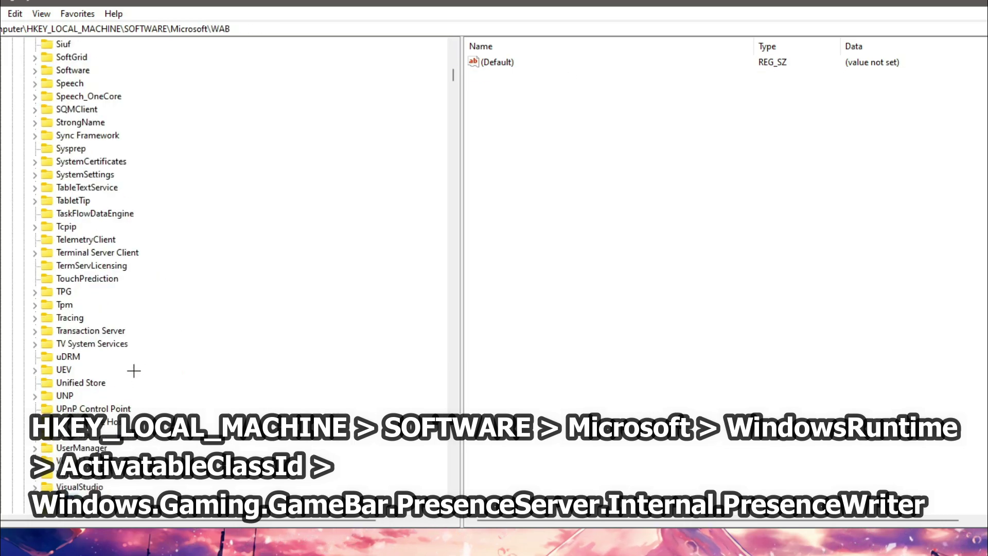
scroll(134, 370, "down", 11)
left_click(111, 370)
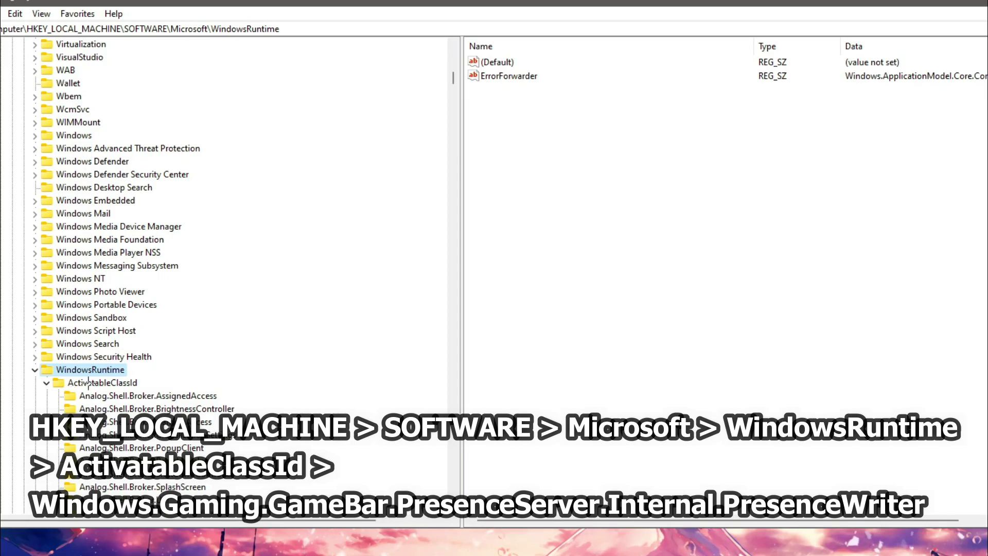
Select the Windows.Gaming.GameBar.PresenceServer.Internal.PresenceWriter key under WindowsRuntime\ActivatableClassId.
left_click(98, 383)
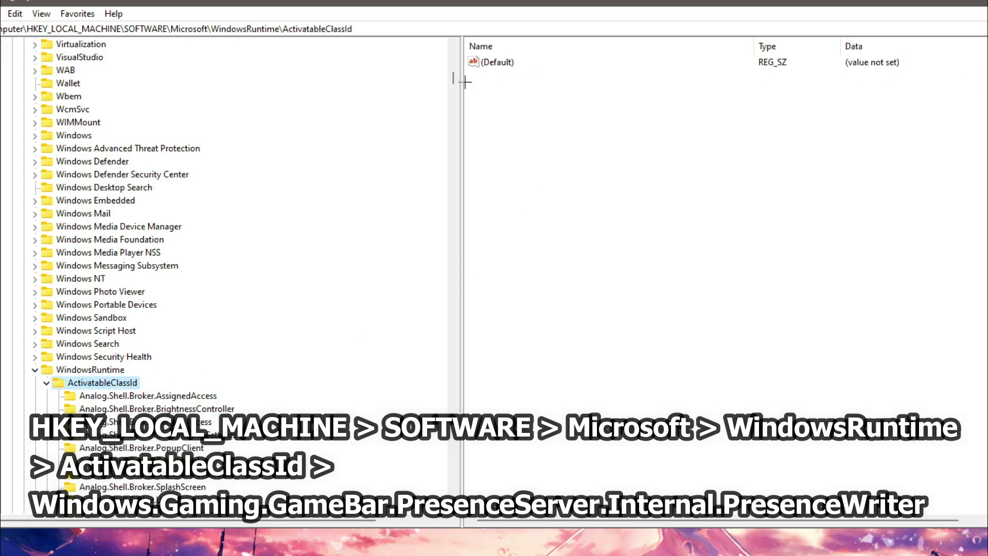
left_click_drag(449, 76, 451, 77)
scroll(175, 308, "down", 9)
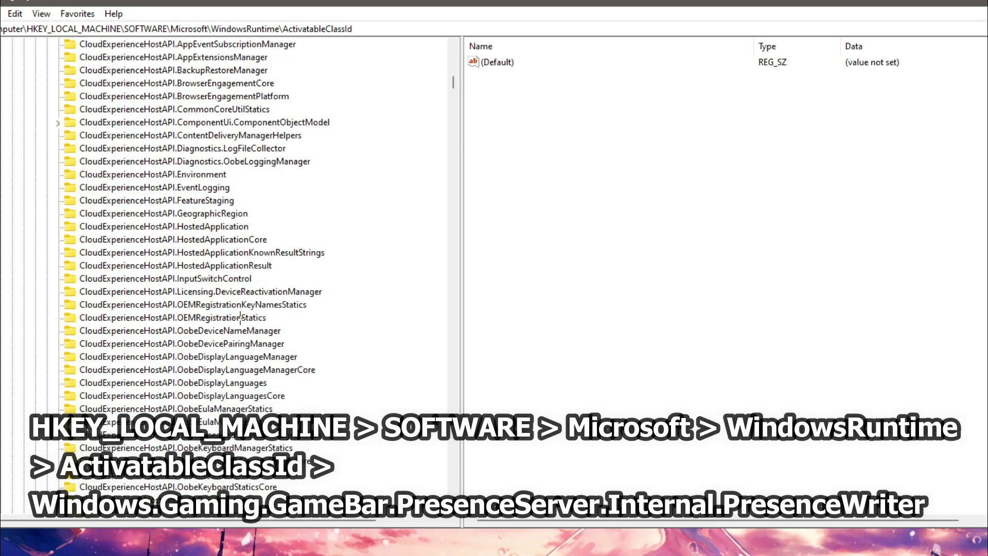
scroll(214, 322, "down", 3)
left_click_drag(452, 83, 432, 200)
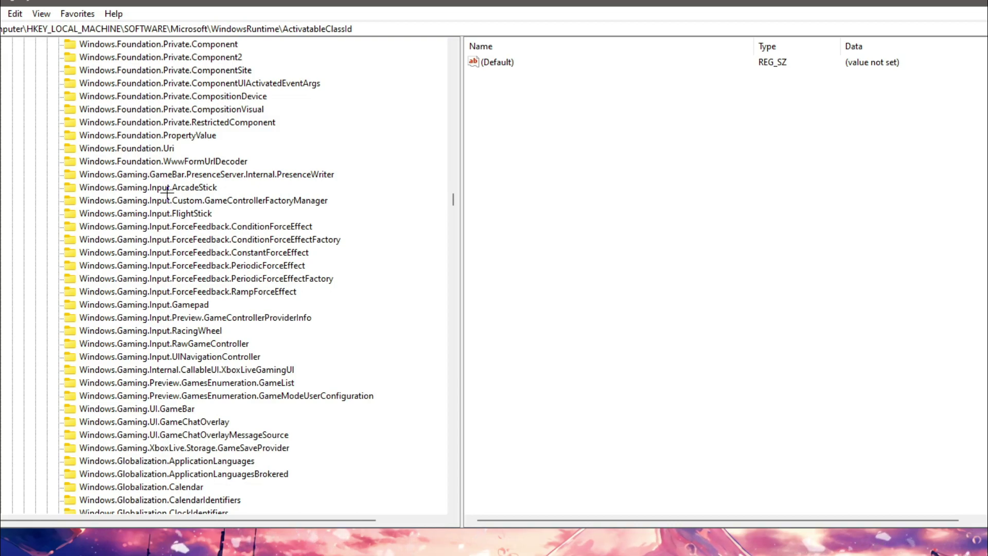
left_click(167, 175)
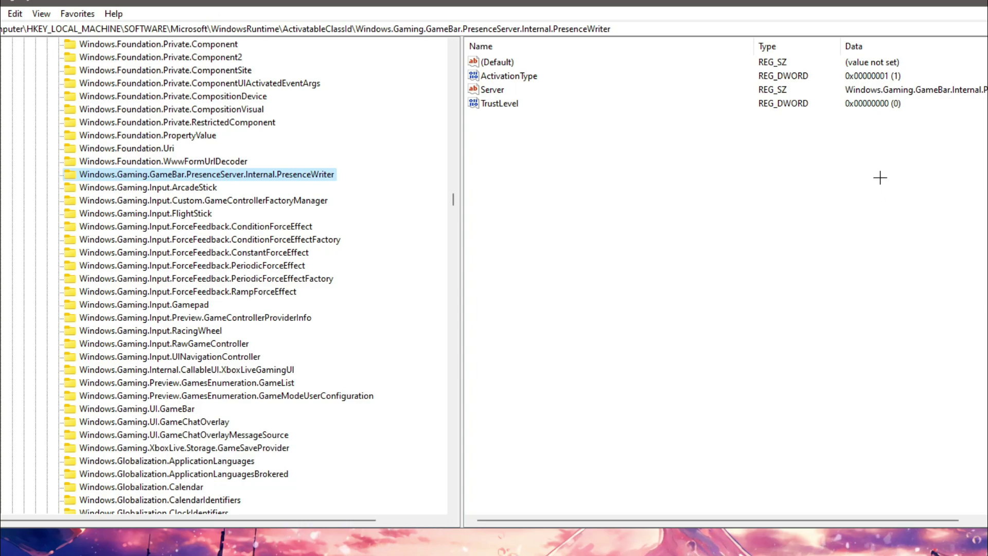
Try to set the ActivationType value of the PresenceWriter key to 0.
left_click(509, 81)
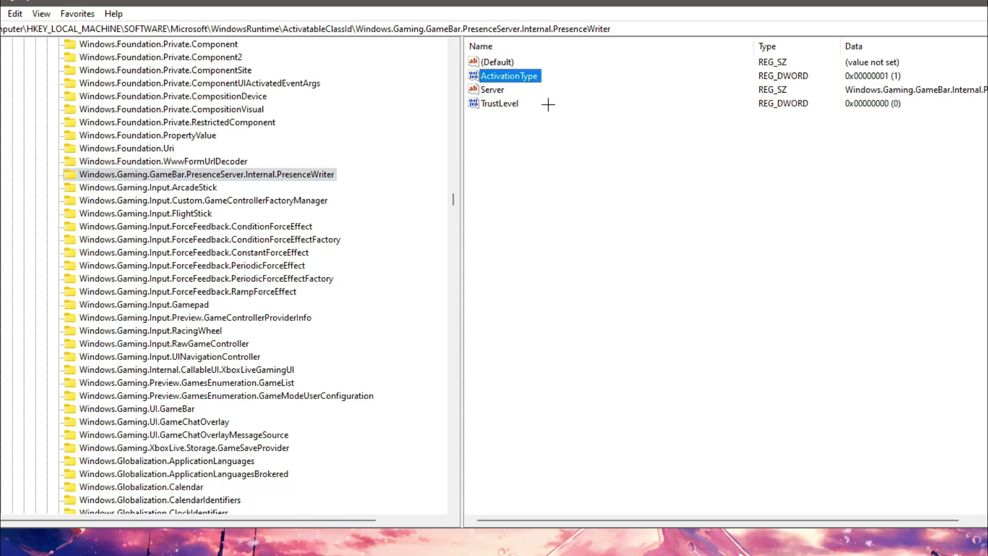
double_click(508, 76)
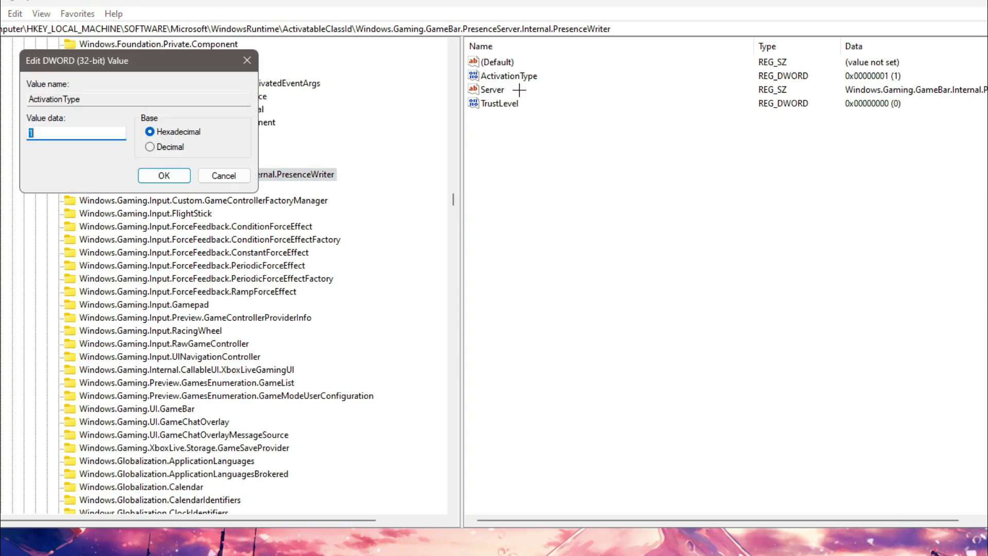
type("0")
left_click(148, 177)
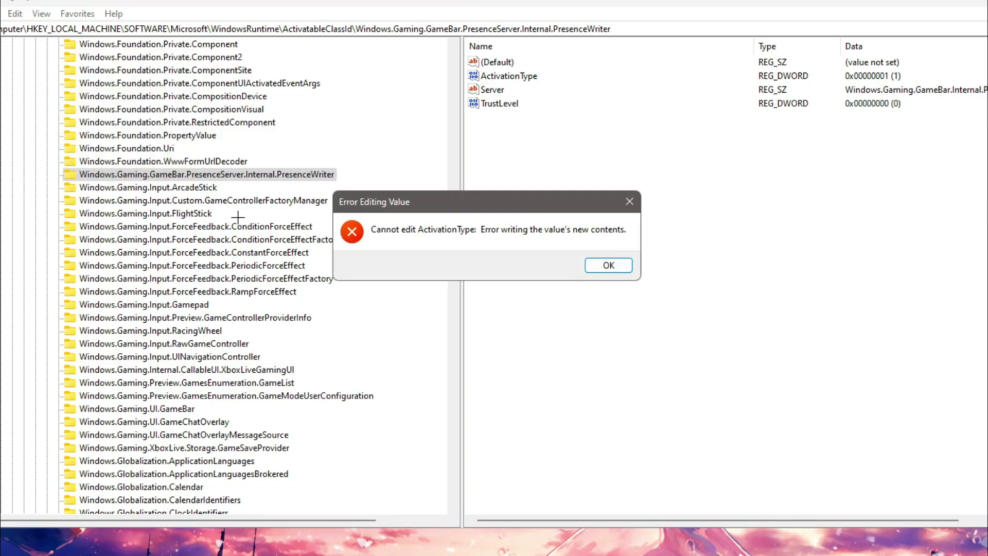
left_click(597, 265)
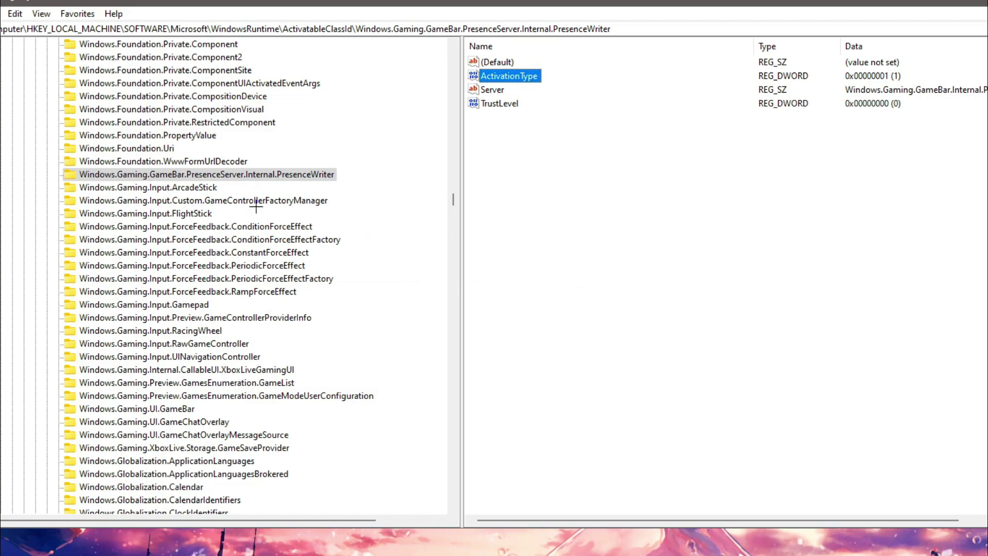
Change the owner of the Windows.Gaming.GameBar.PresenceServer.Internal.PresenceWriter key to the TGI user account and apply the change.
left_click(206, 175)
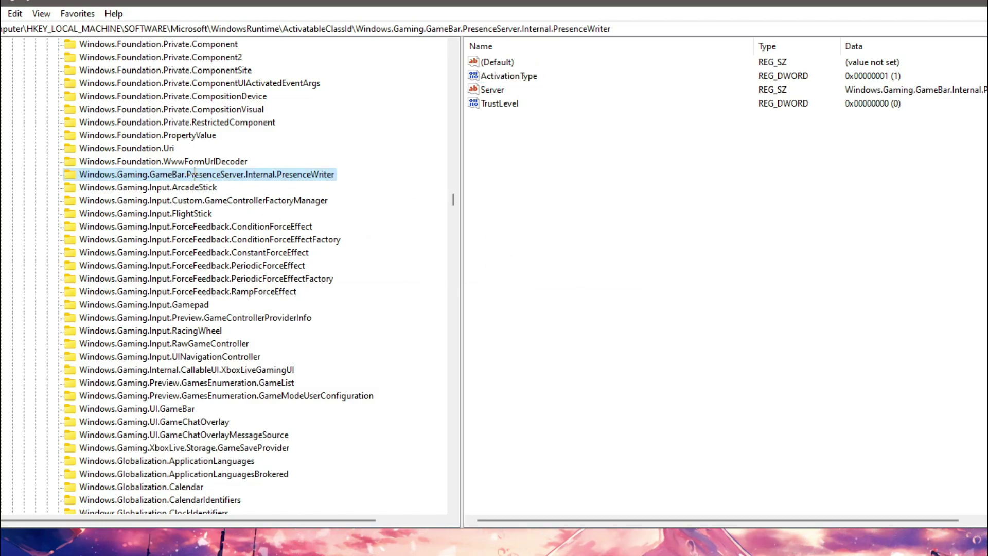
right_click(178, 176)
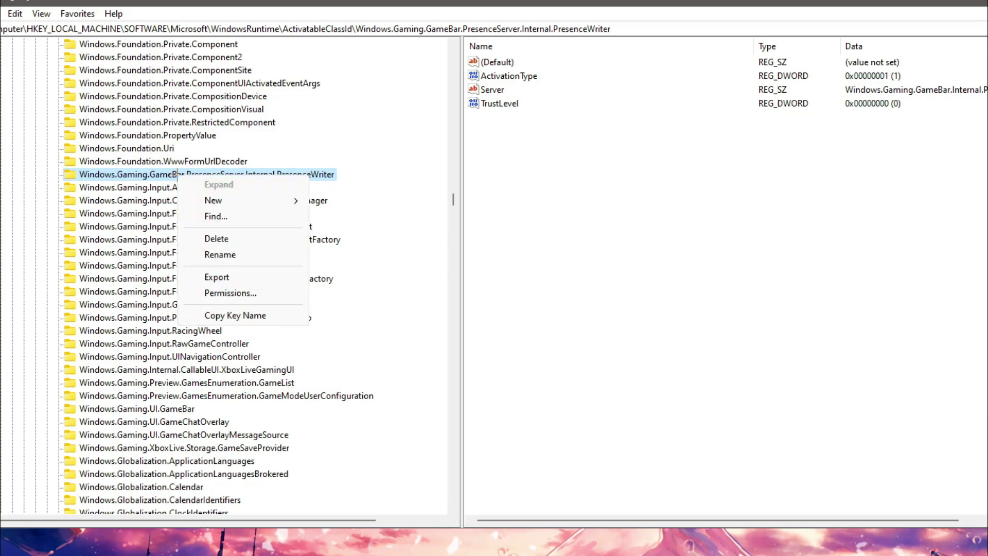
left_click(234, 293)
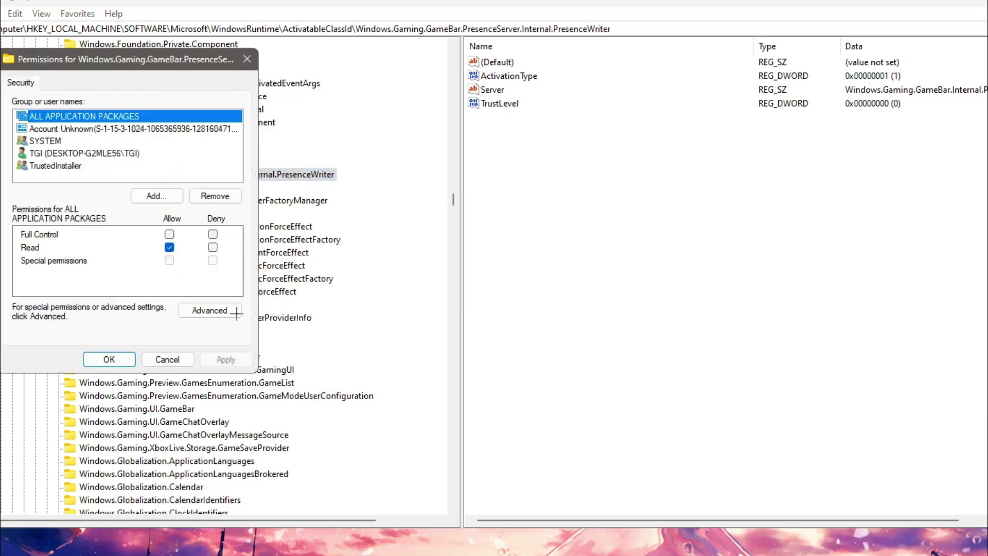
left_click(217, 311)
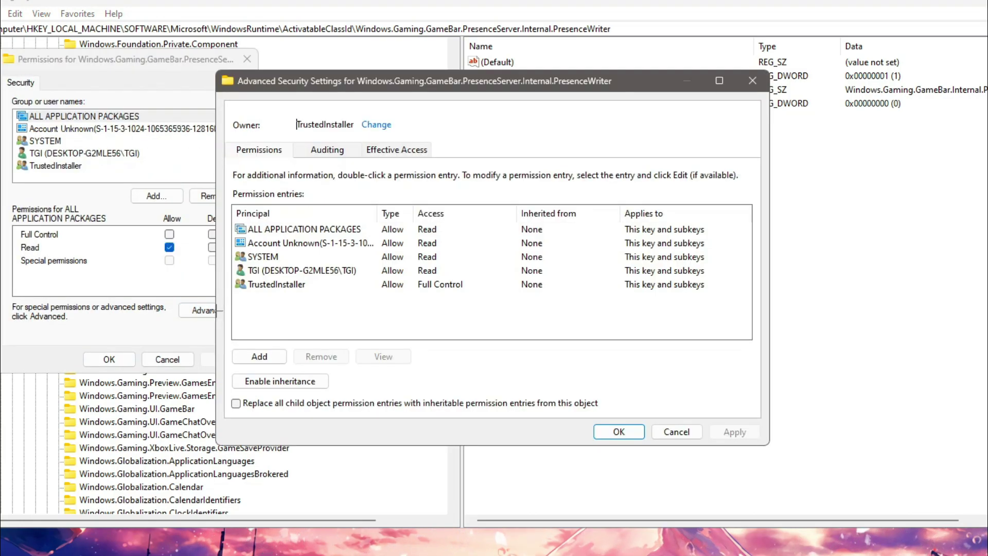
left_click(378, 123)
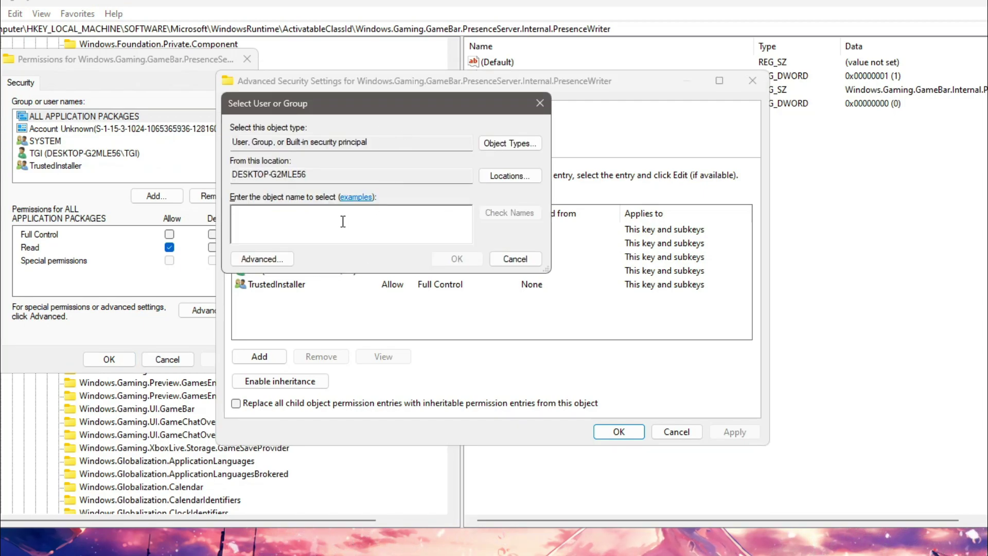
type("TGI")
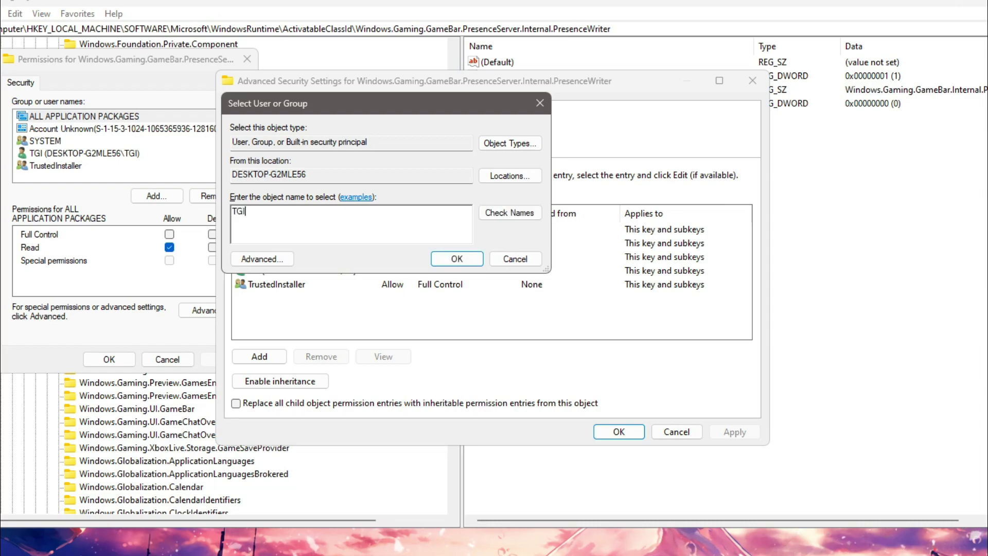
left_click(509, 213)
left_click(457, 259)
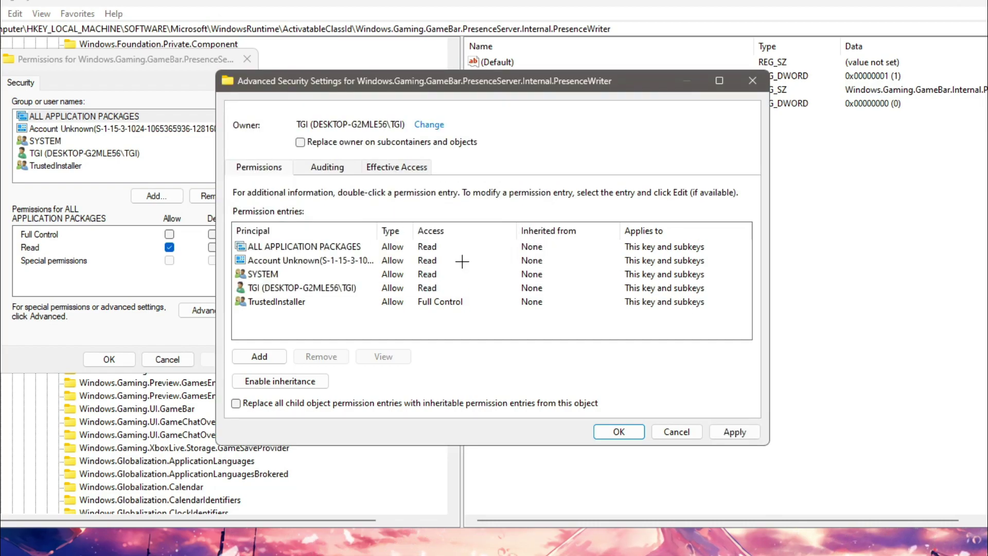
left_click(735, 432)
left_click(624, 432)
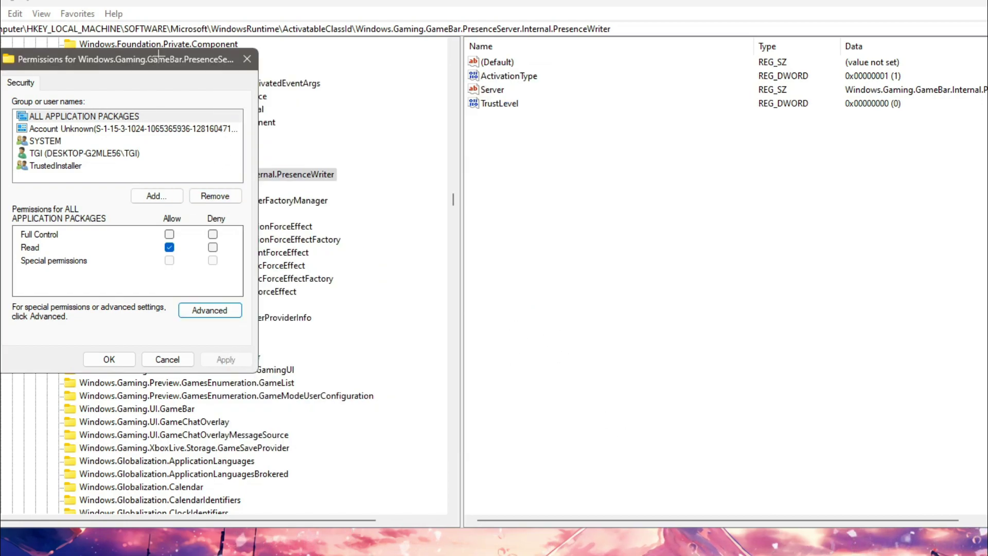
Add the TGI user account to the PresenceWriter key's permissions and allow it Full Control.
left_click_drag(154, 59, 495, 115)
left_click(491, 251)
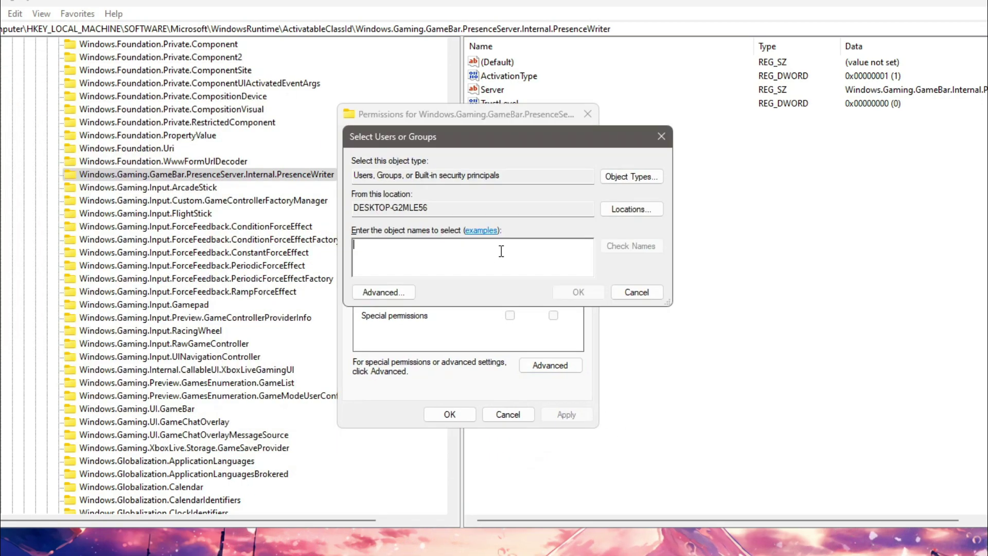
type("TGI")
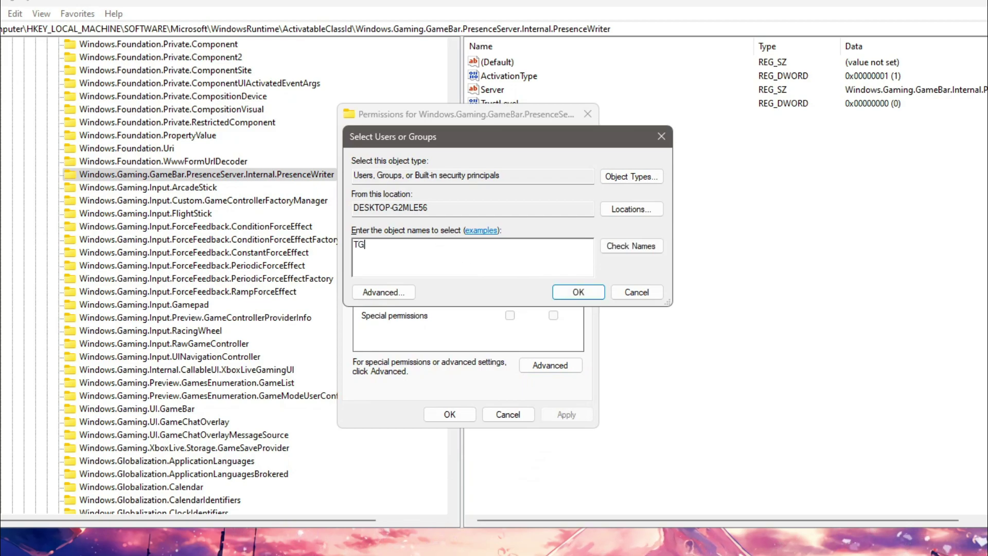
left_click(630, 252)
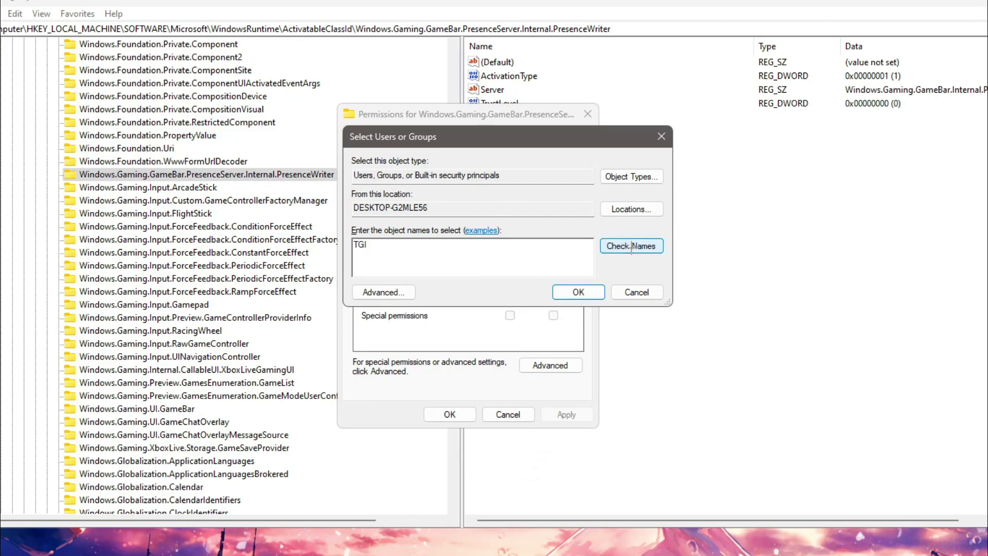
left_click(590, 292)
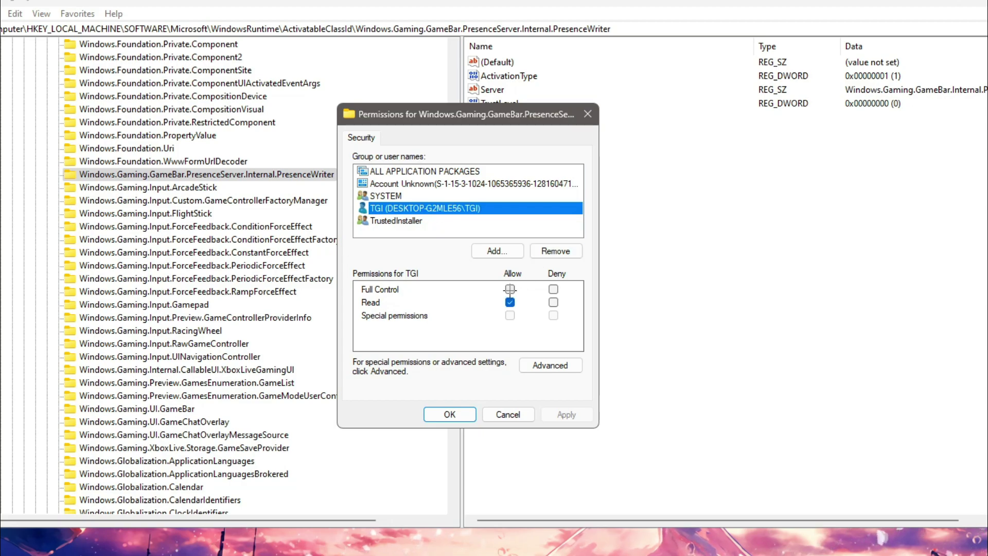
left_click(509, 289)
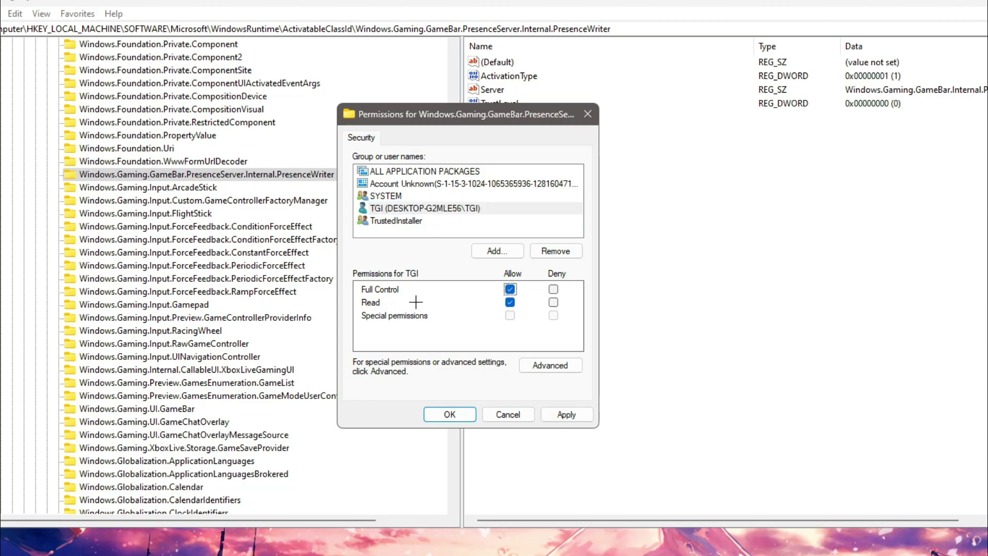
left_click(566, 415)
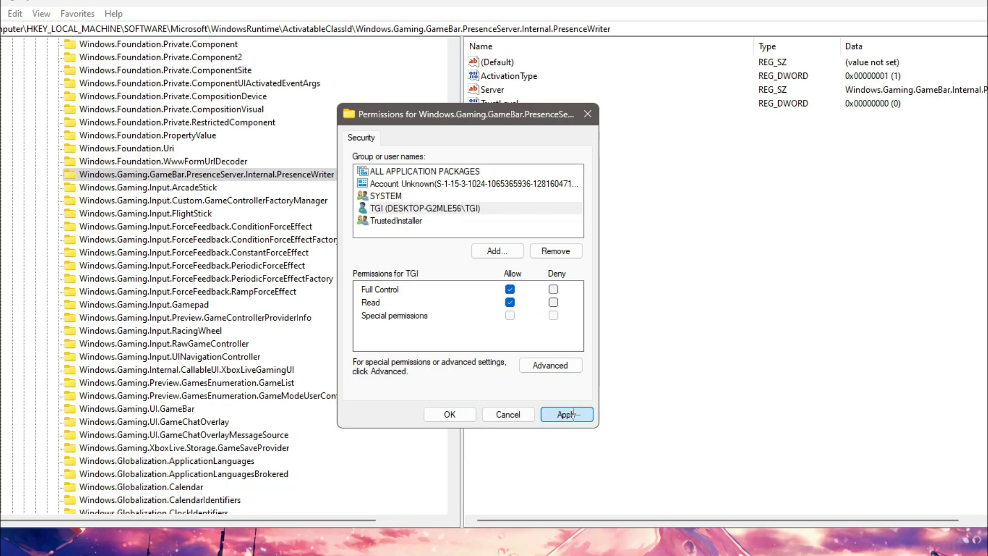
left_click(448, 413)
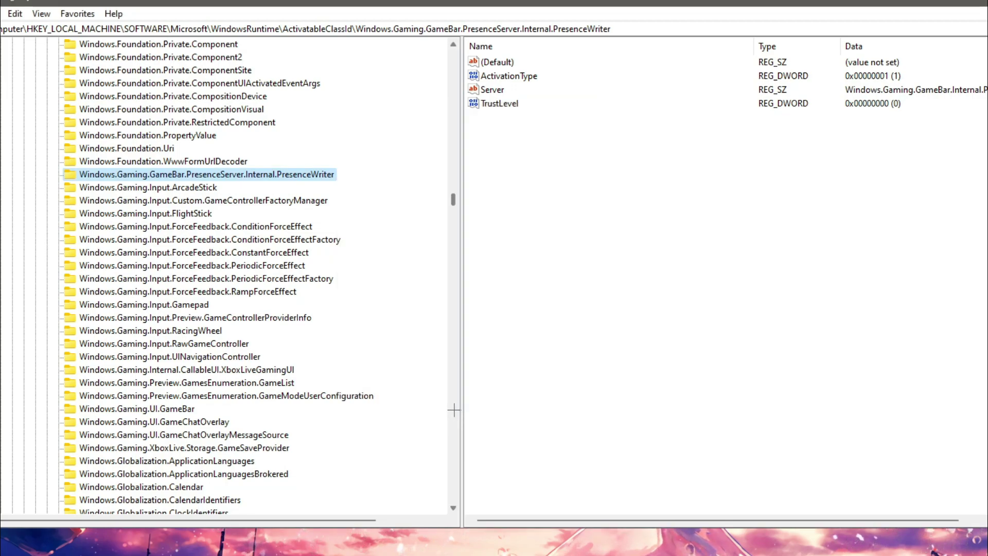
Set the PresenceWriter key's ActivationType value to 0 and close the Registry Editor.
left_click_drag(461, 274, 397, 280)
left_click(462, 77)
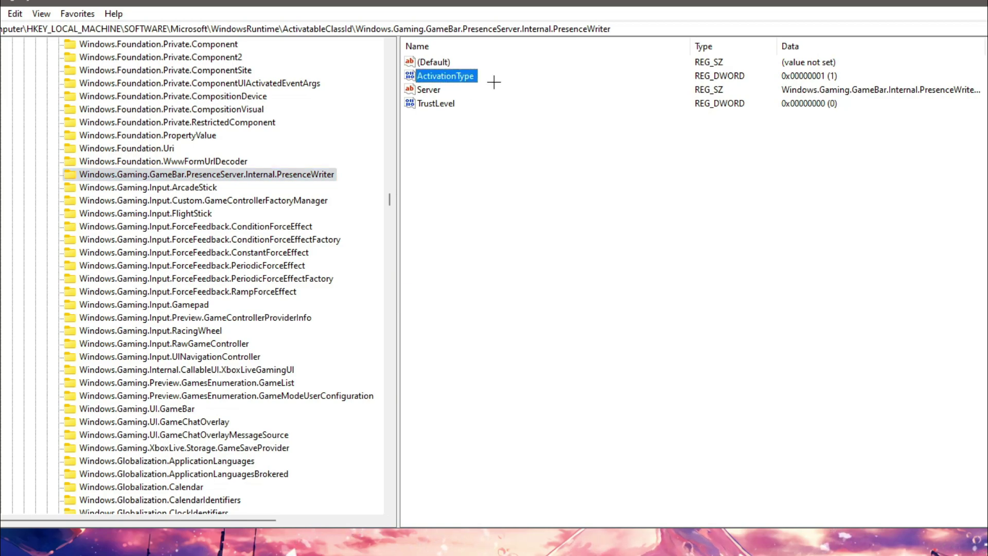
double_click(465, 77)
left_click_drag(157, 60, 507, 131)
type("0")
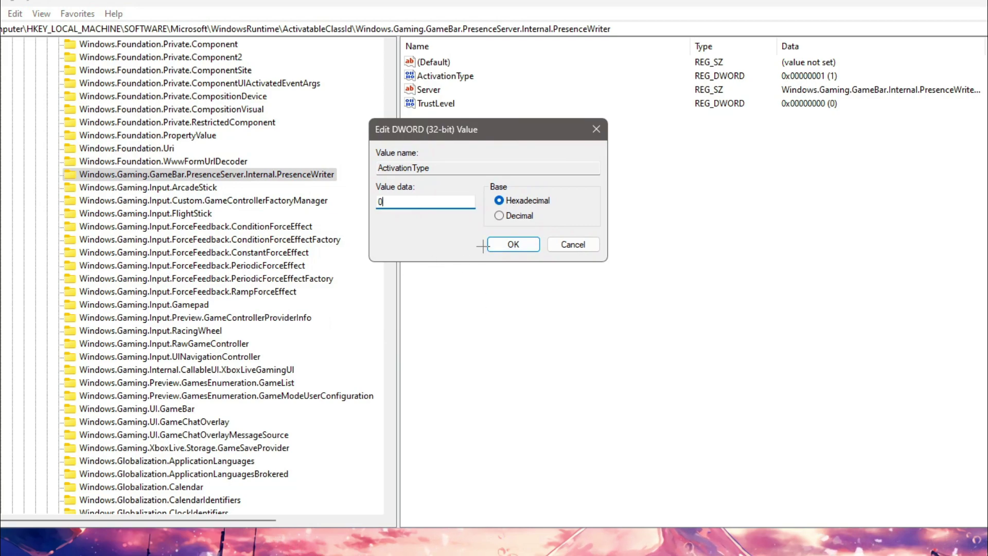
left_click(509, 244)
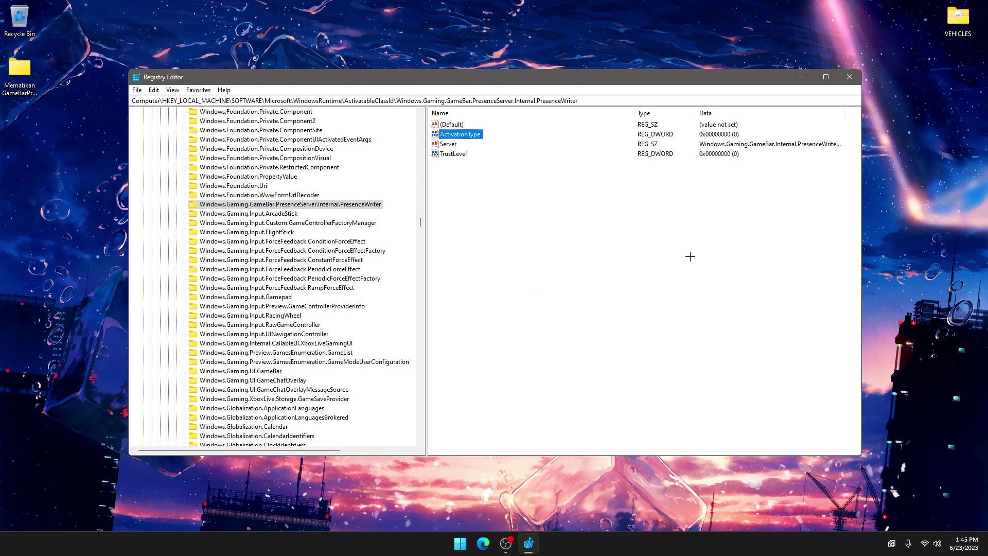
left_click(848, 79)
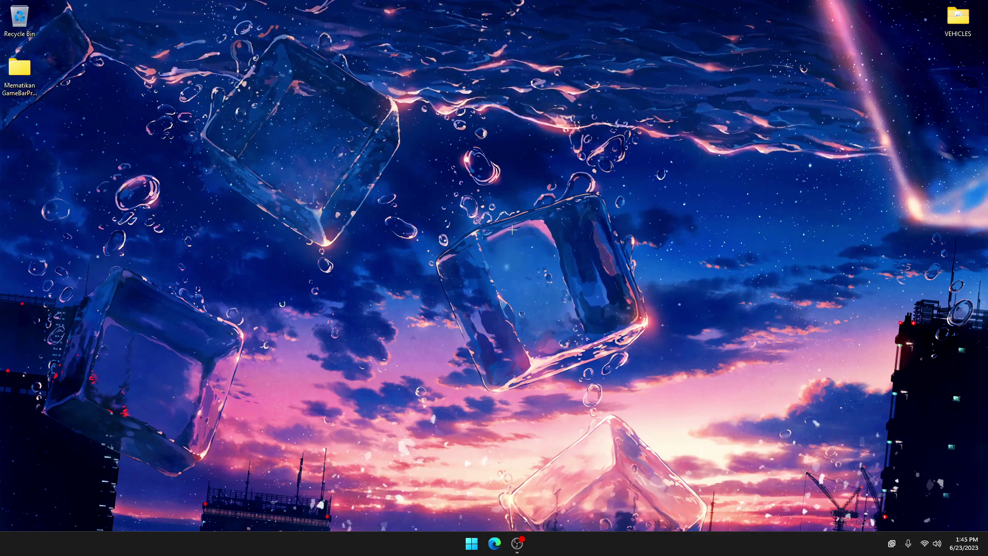
key("super")
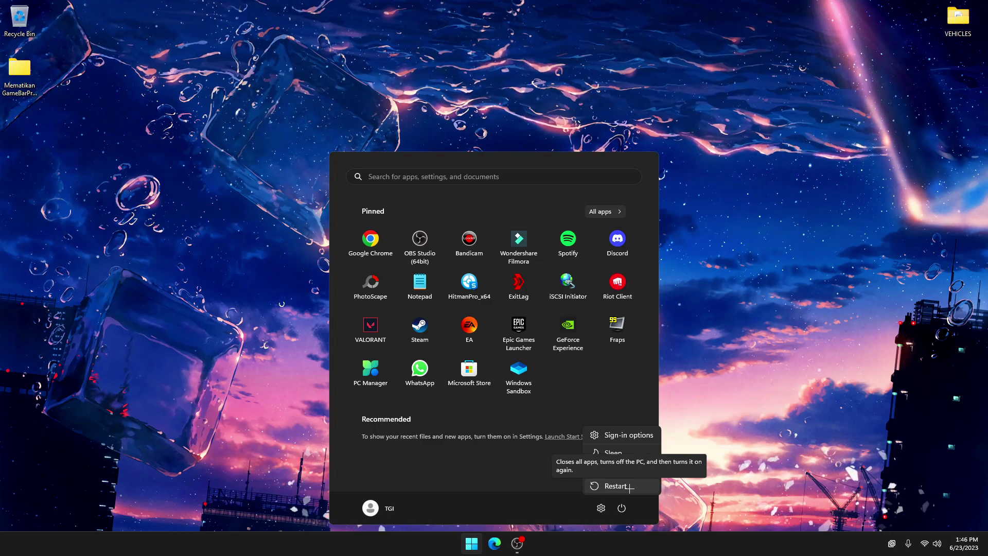
key("Escape")
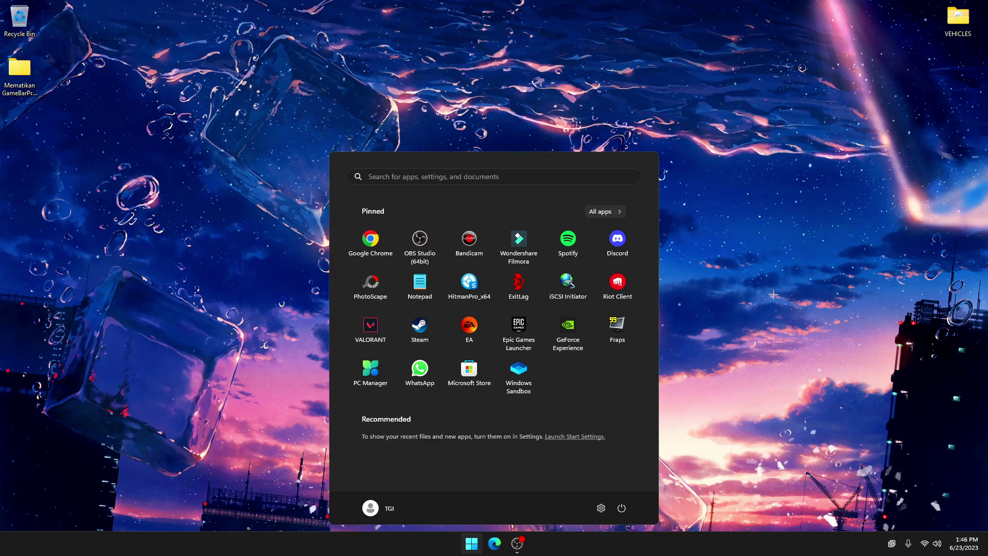
key("Escape")
right_click(503, 302)
key("Escape")
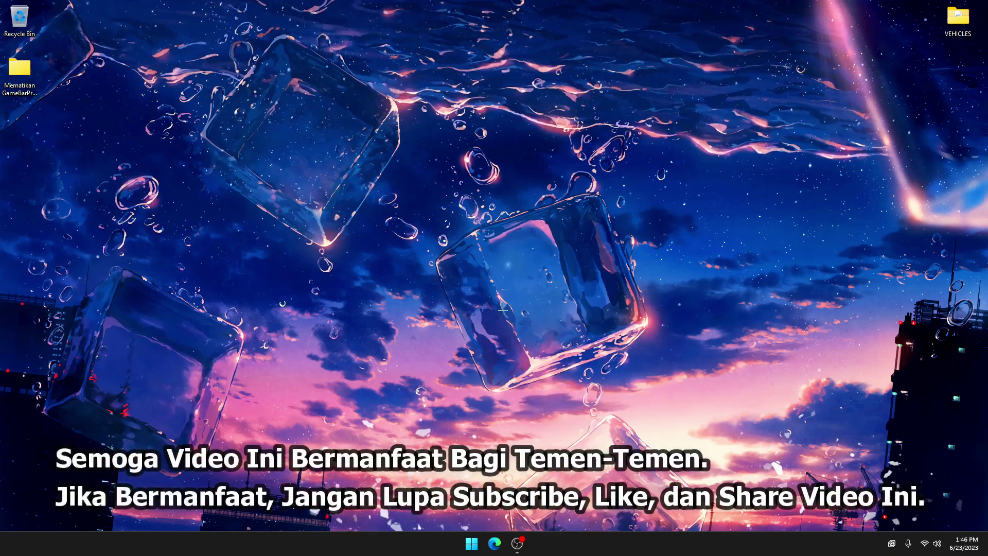